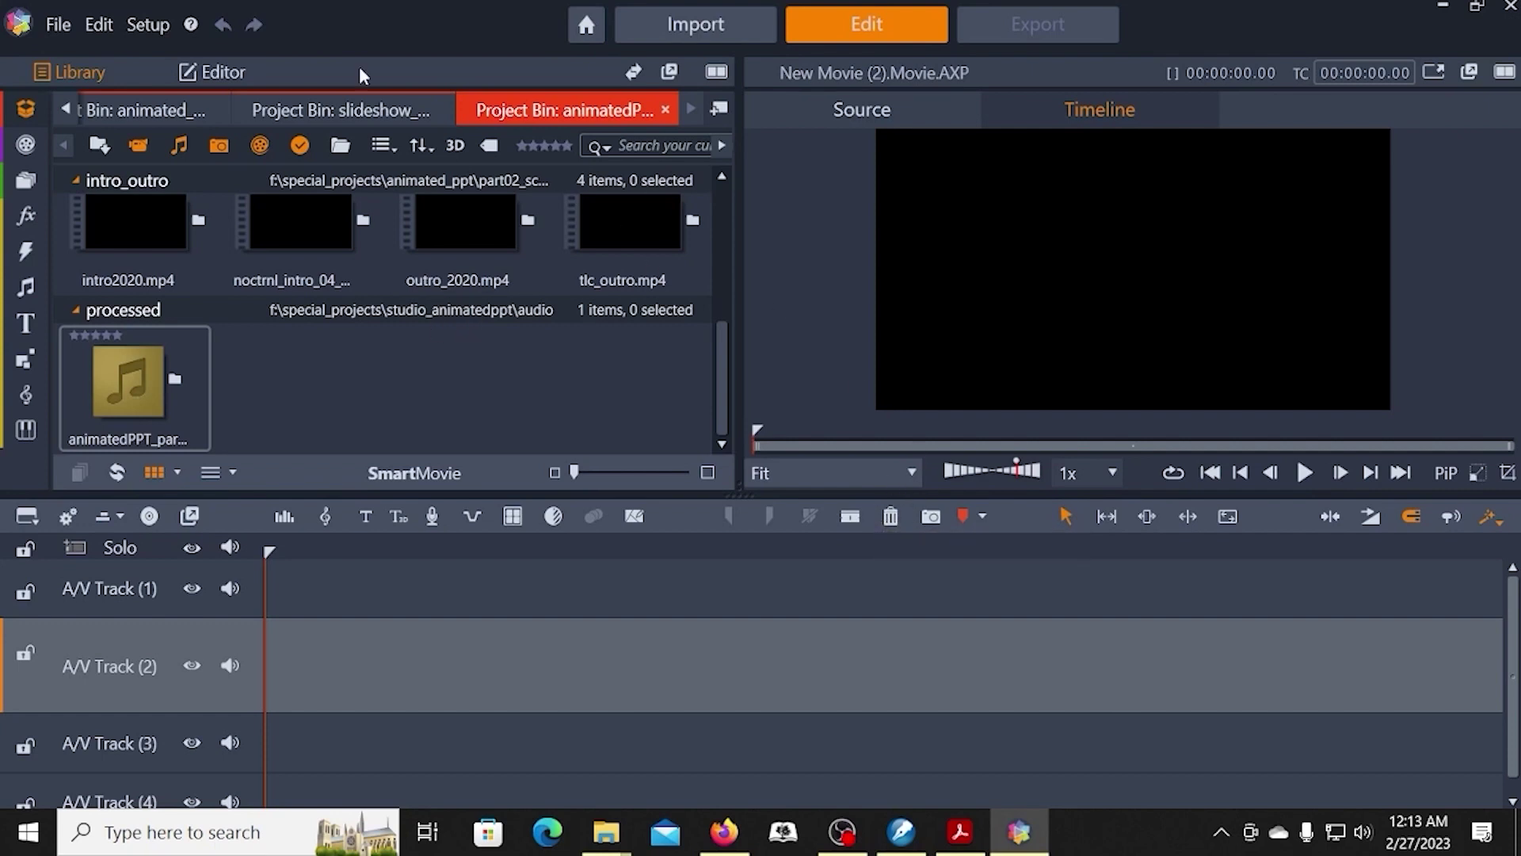
# Save the empty project under the new name animatedPPT_part02_c_cfgwrkspace
pyautogui.click(59, 29)
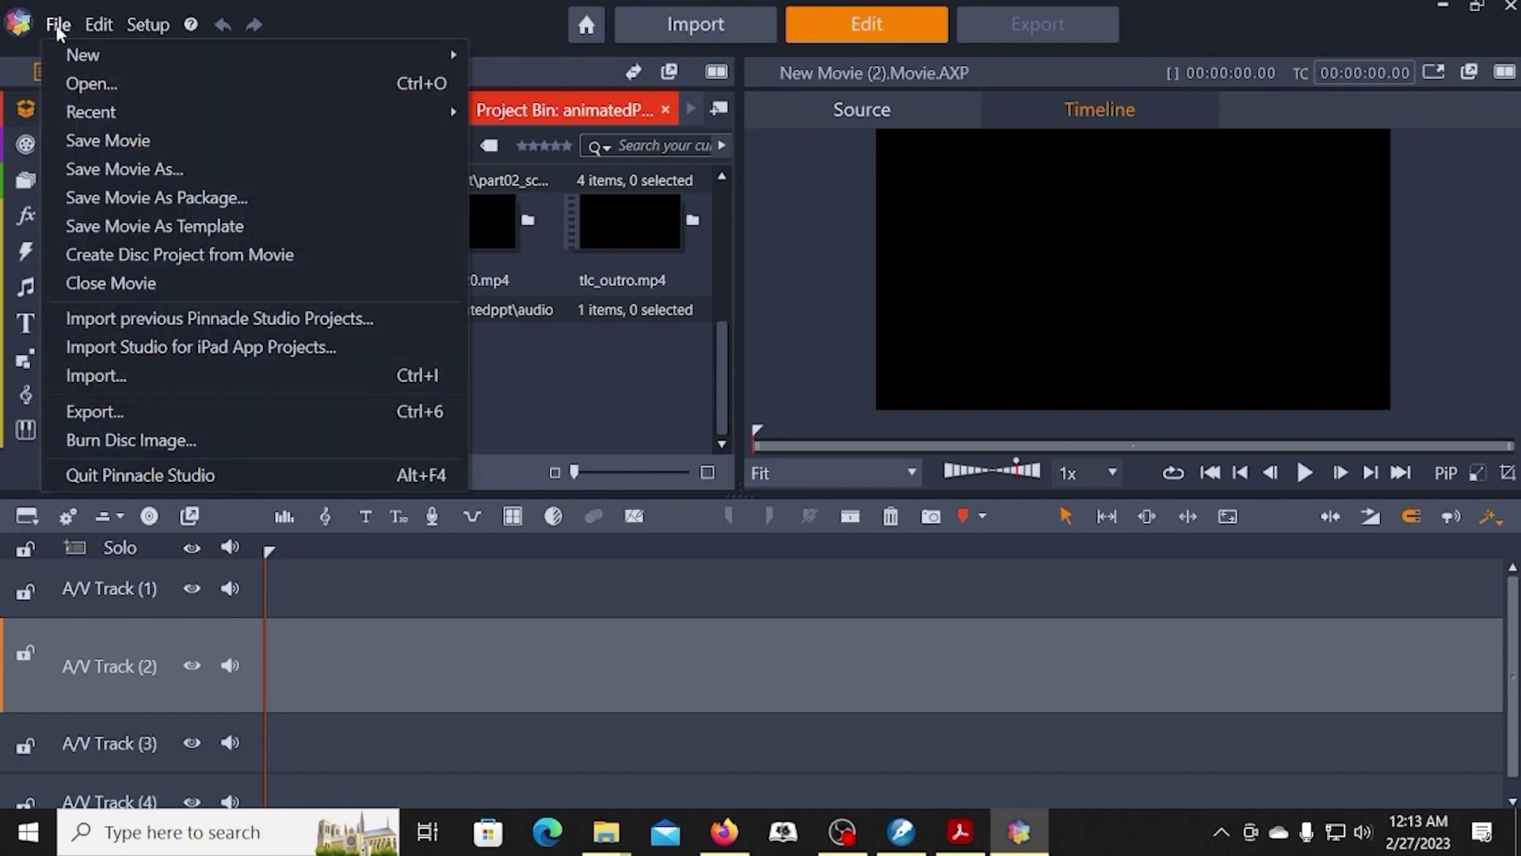
pyautogui.click(123, 144)
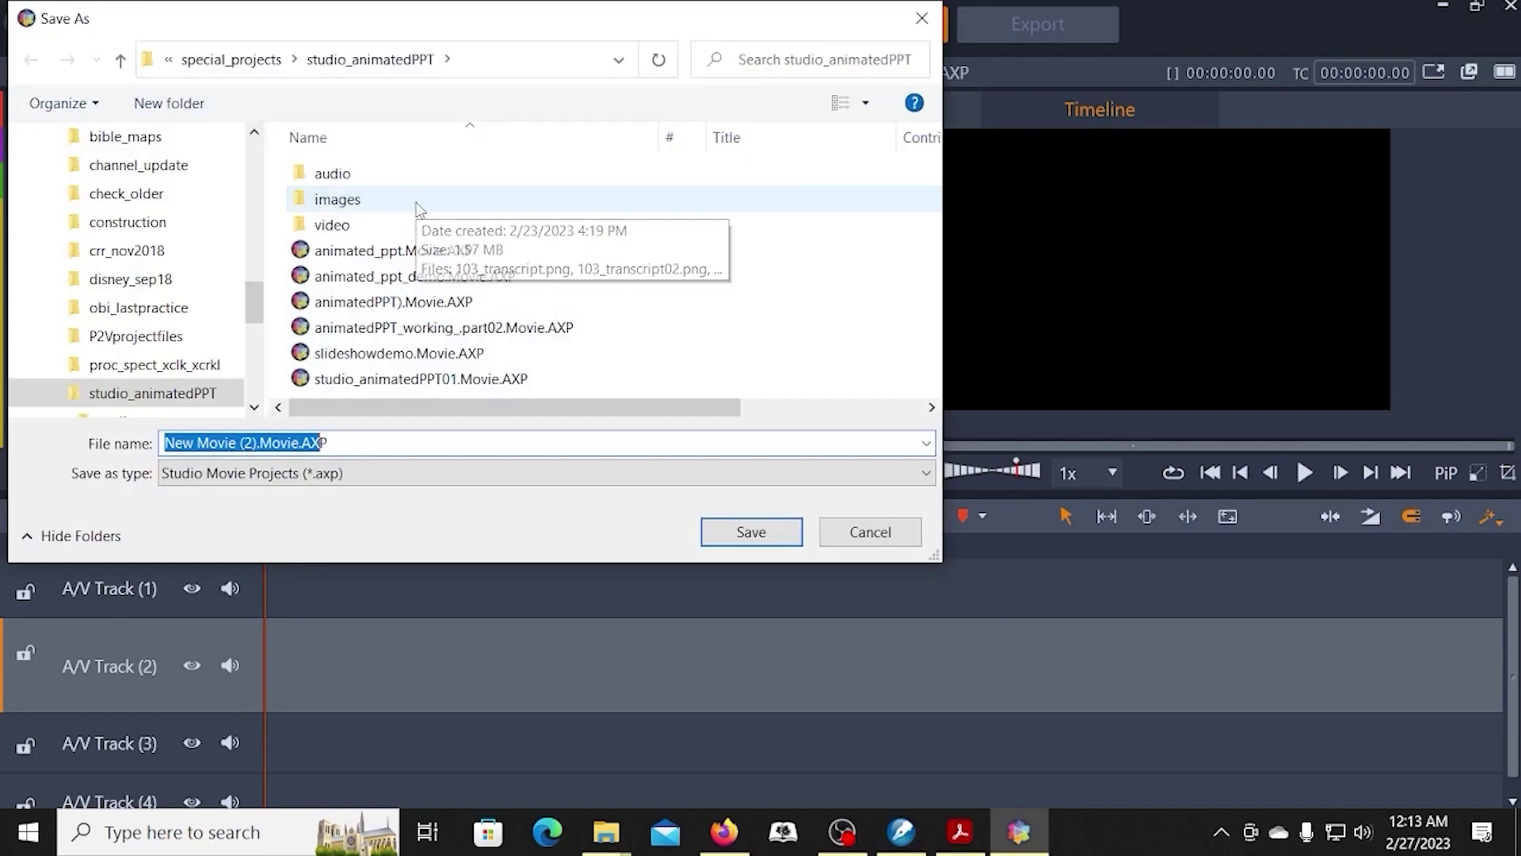
pyautogui.hotkey('shift', 'Left')
pyautogui.hotkey('shift', 'Left')
pyautogui.hotkey('shift', 'Left')
pyautogui.hotkey('shift', 'Left')
pyautogui.hotkey('shift', 'Left')
pyautogui.hotkey('shift', 'Left')
pyautogui.hotkey('shift', 'Left')
pyautogui.hotkey('shift', 'Left')
pyautogui.hotkey('shift', 'Left')
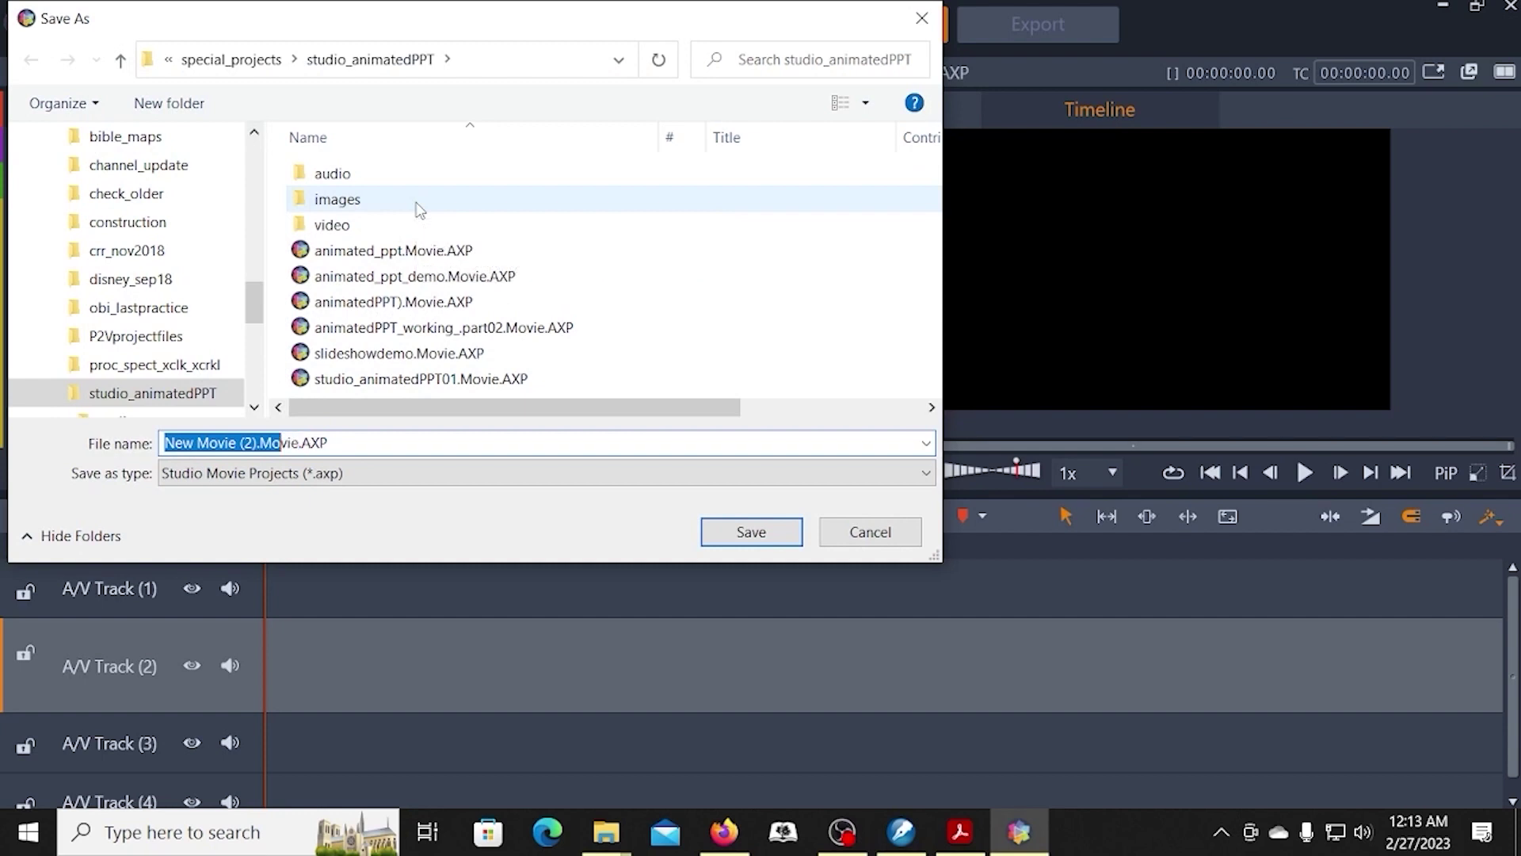
pyautogui.hotkey('shift', 'Right')
pyautogui.write('animatedPPT_part02_c_cfgwrkspace')
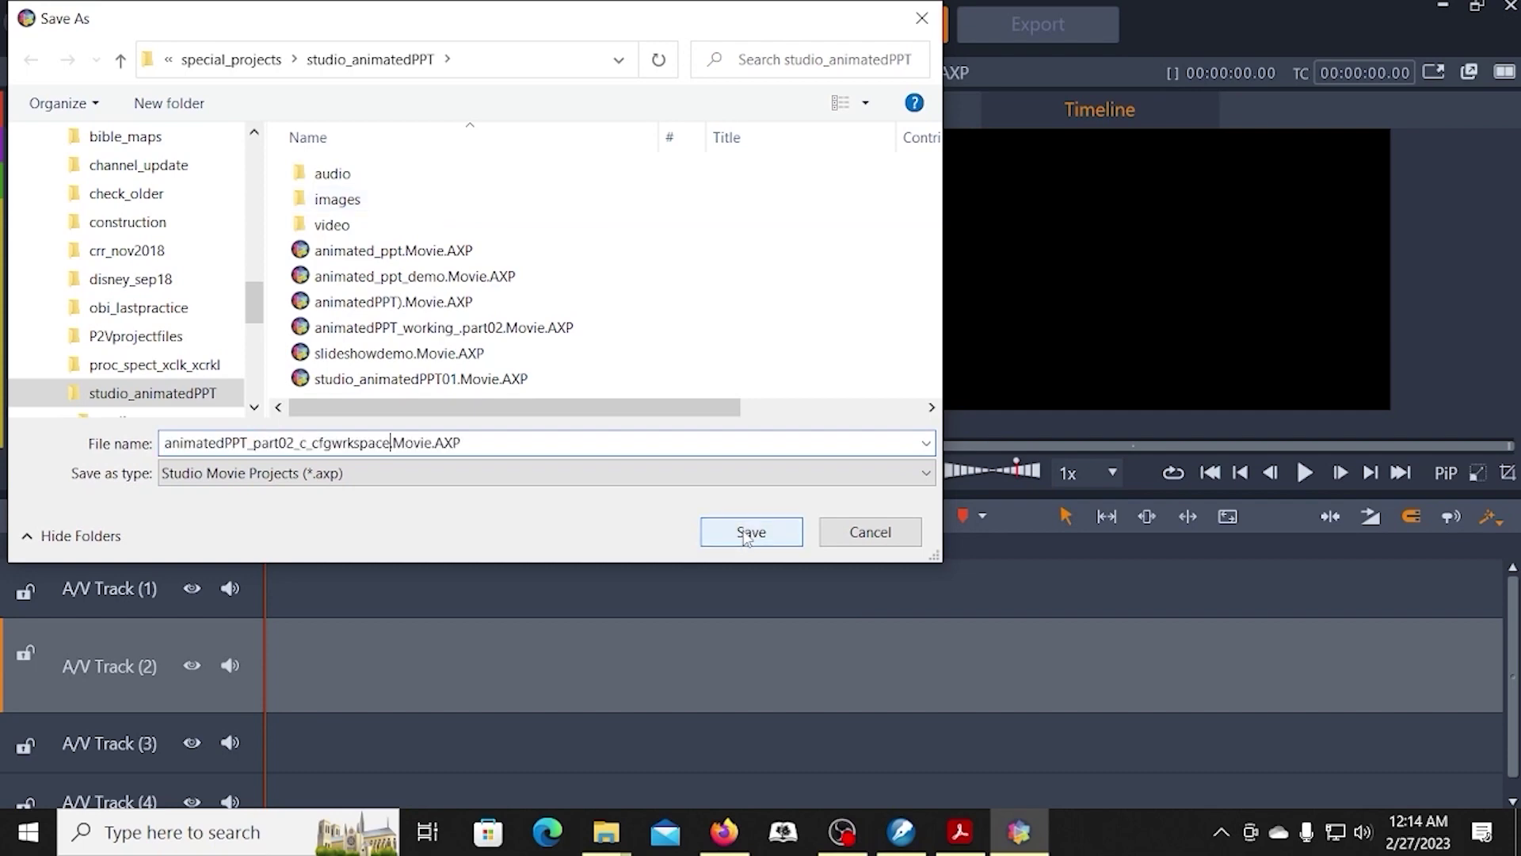
pyautogui.click(744, 535)
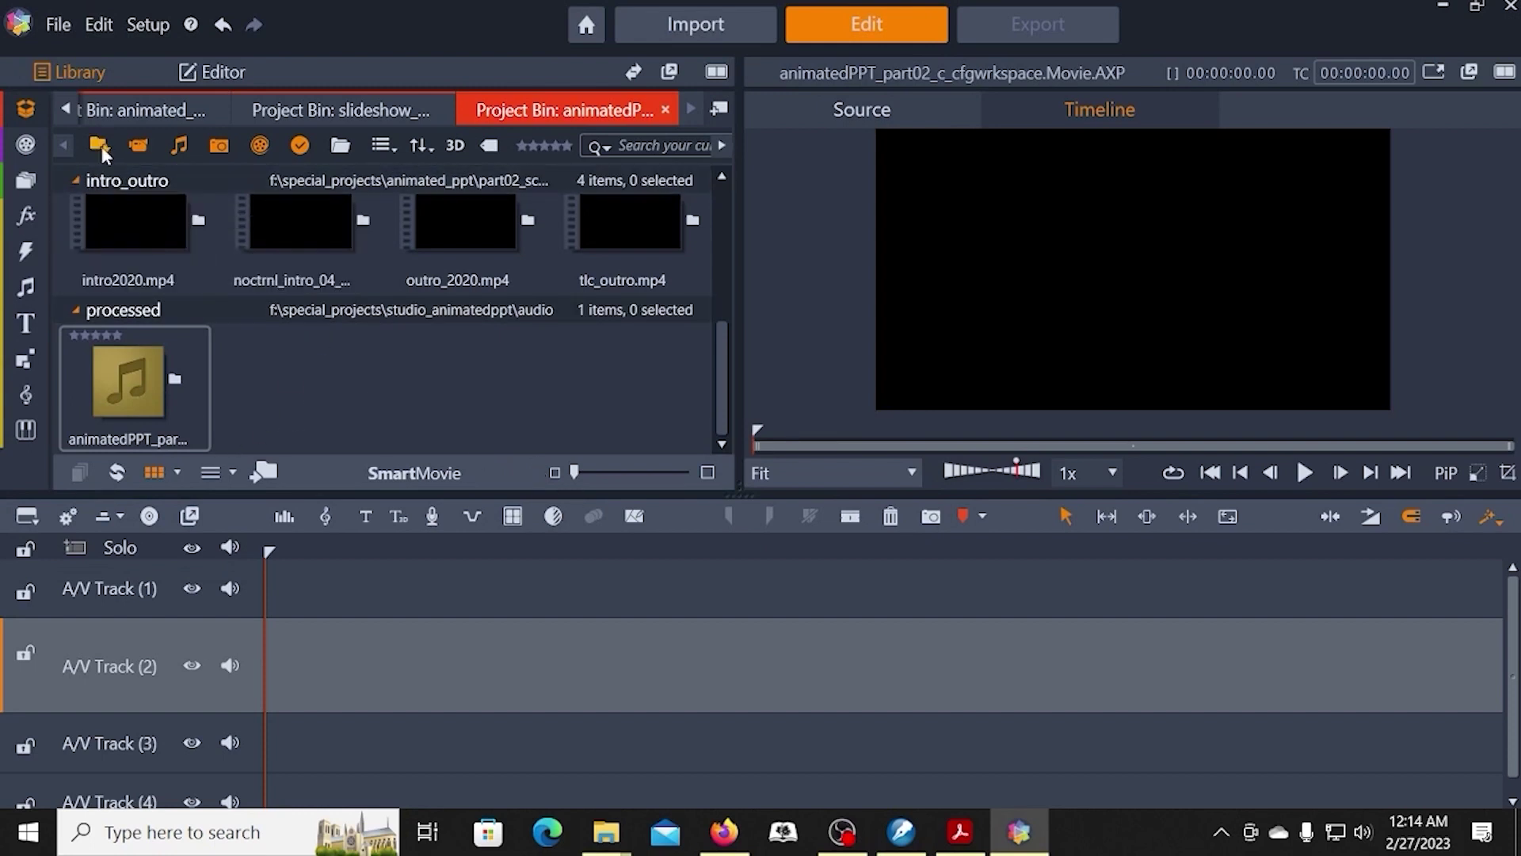
pyautogui.click(26, 109)
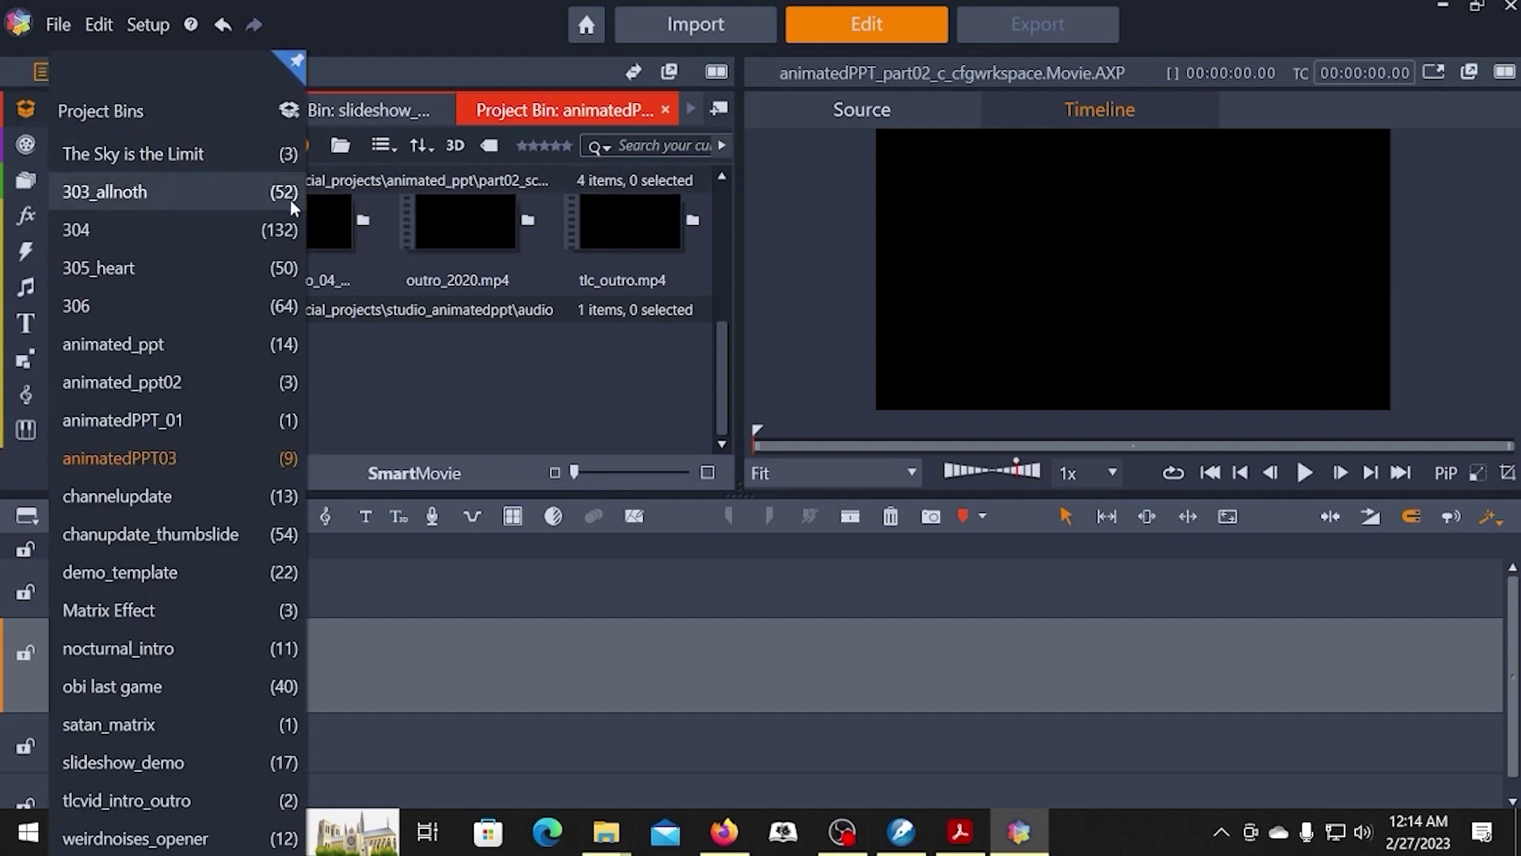
pyautogui.click(290, 111)
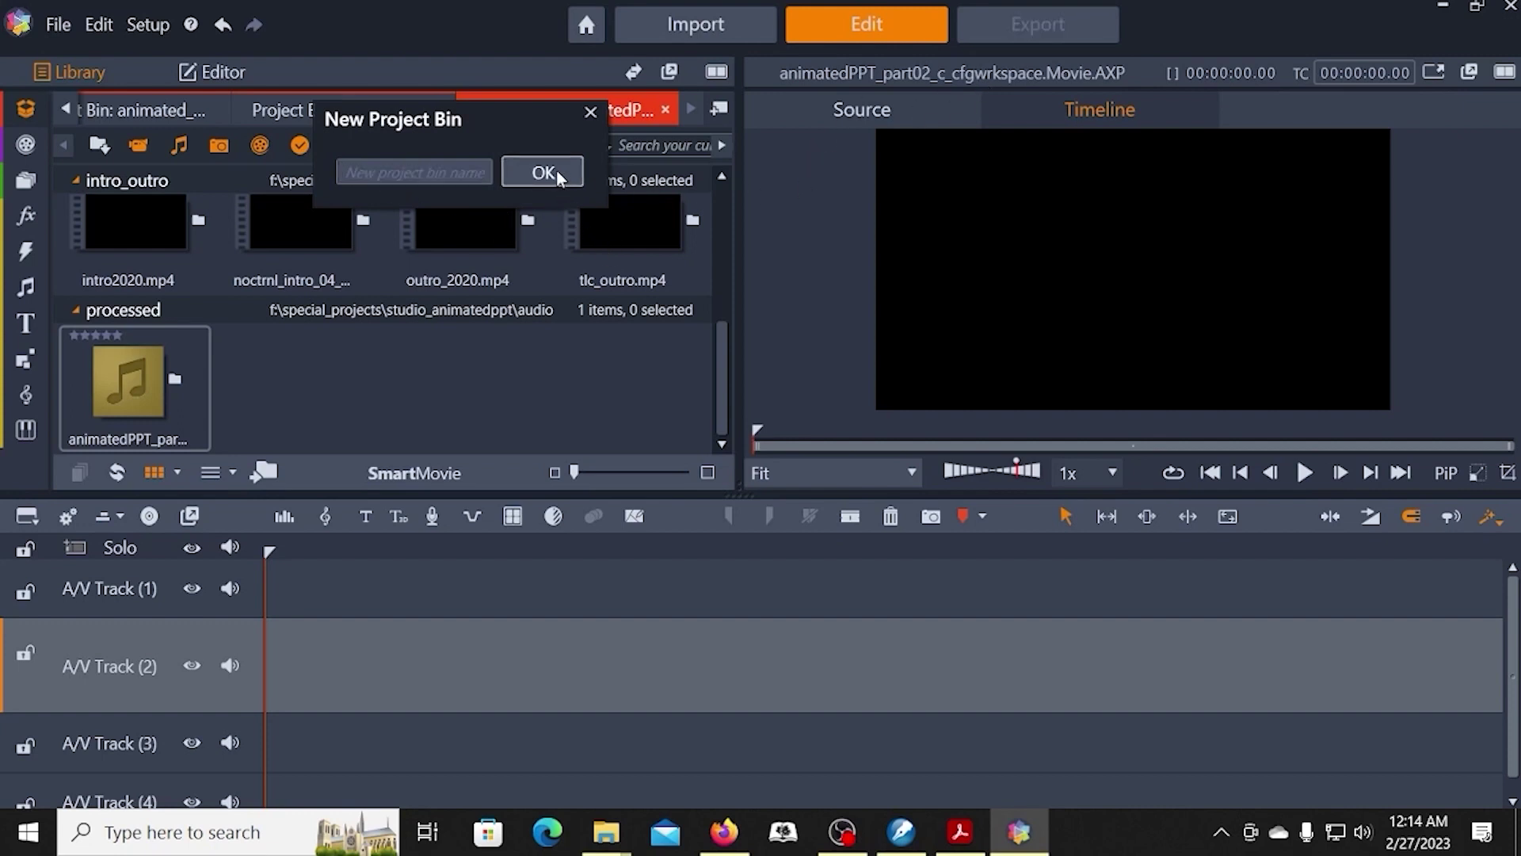
pyautogui.click(591, 115)
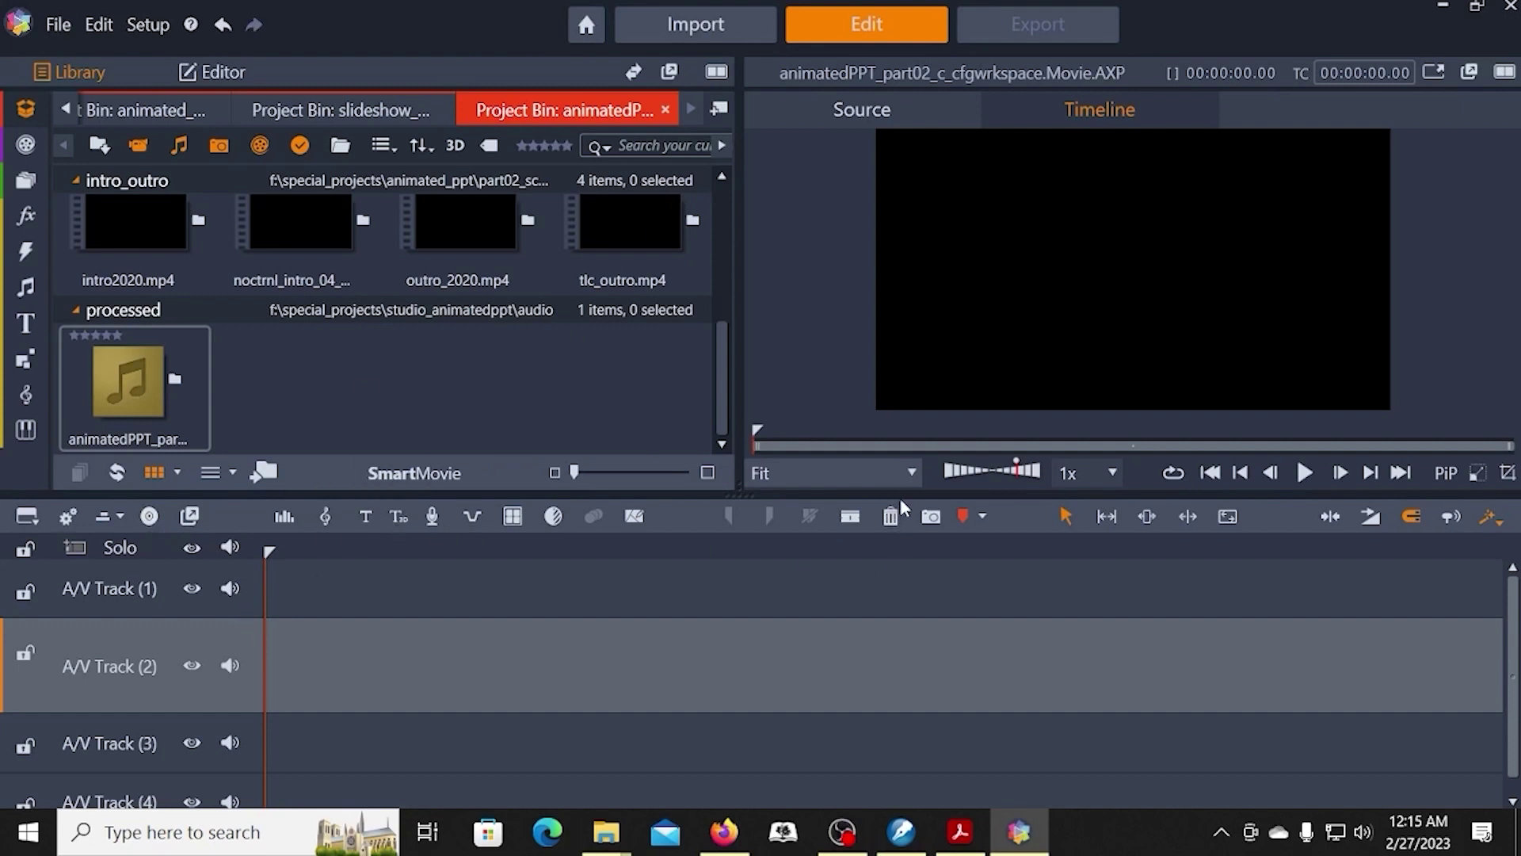
# Enlarge the timeline area and rename the first track to 'sec titles'
pyautogui.moveTo(902, 496); pyautogui.dragTo(902, 379)
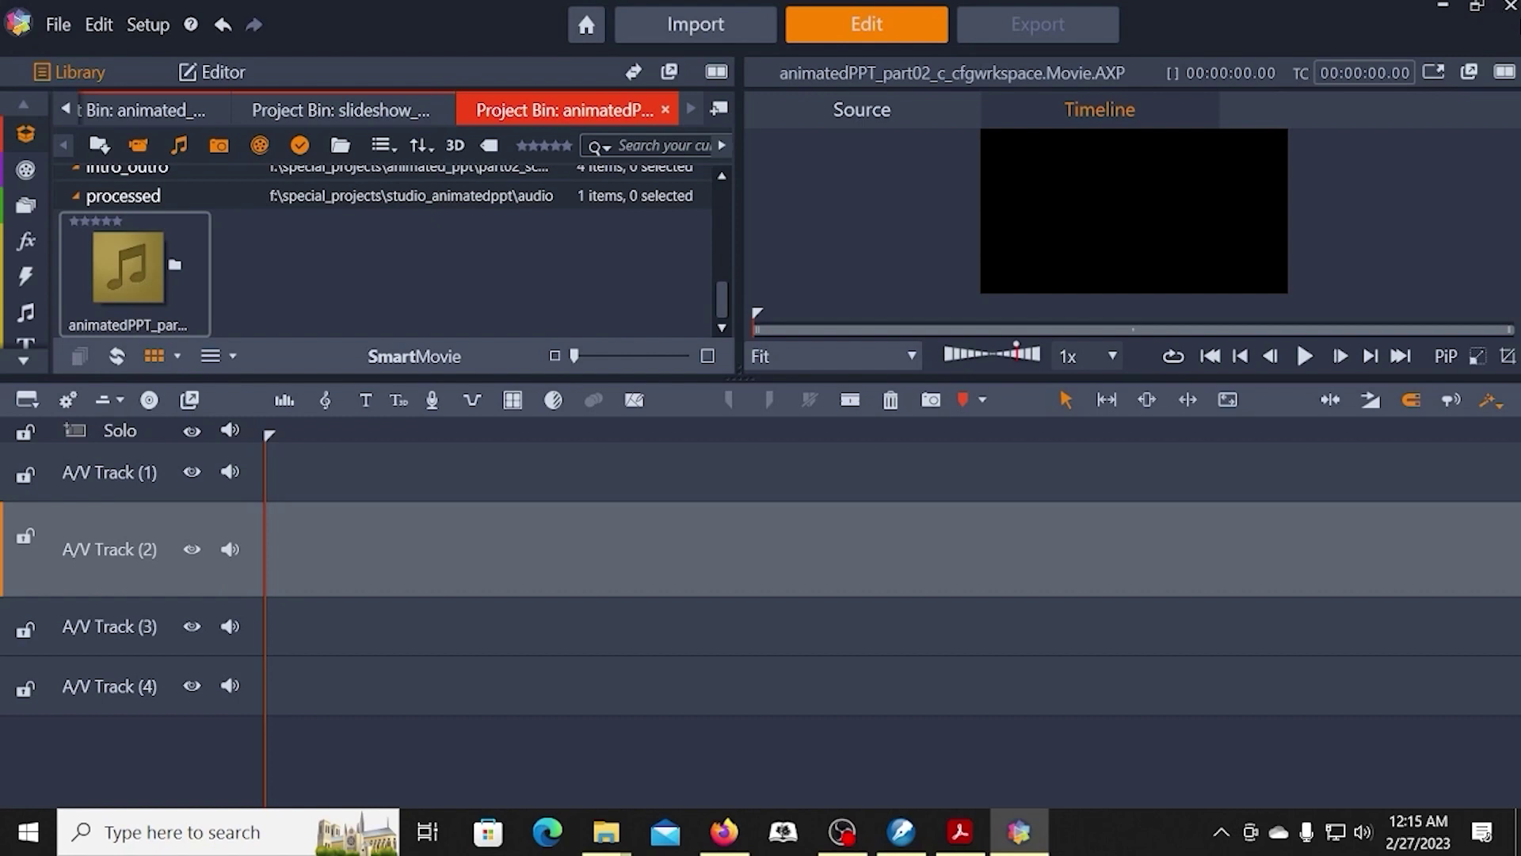
pyautogui.doubleClick(119, 469)
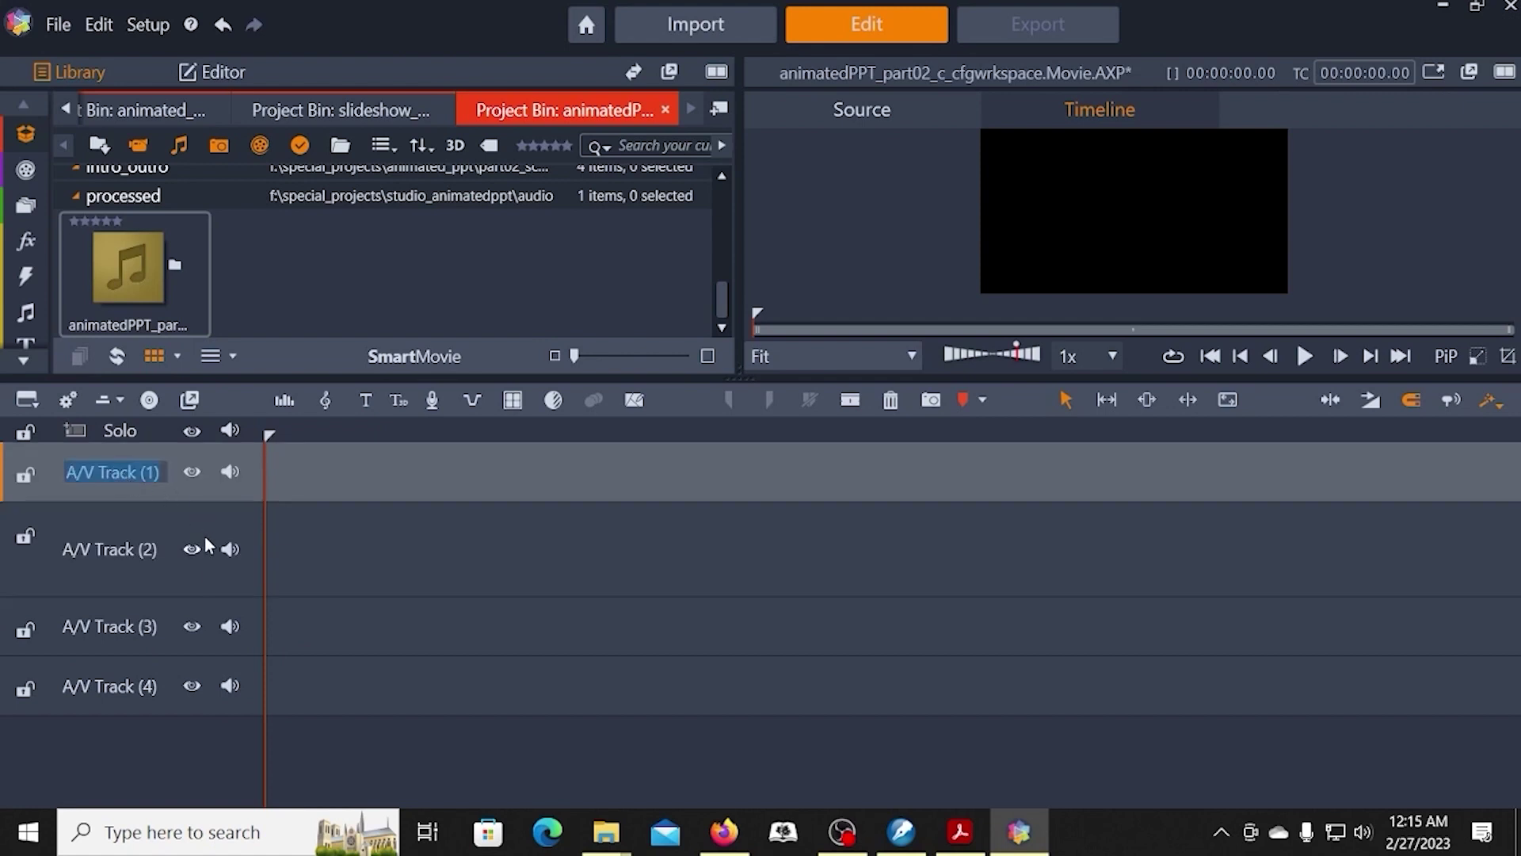
pyautogui.write('sec')
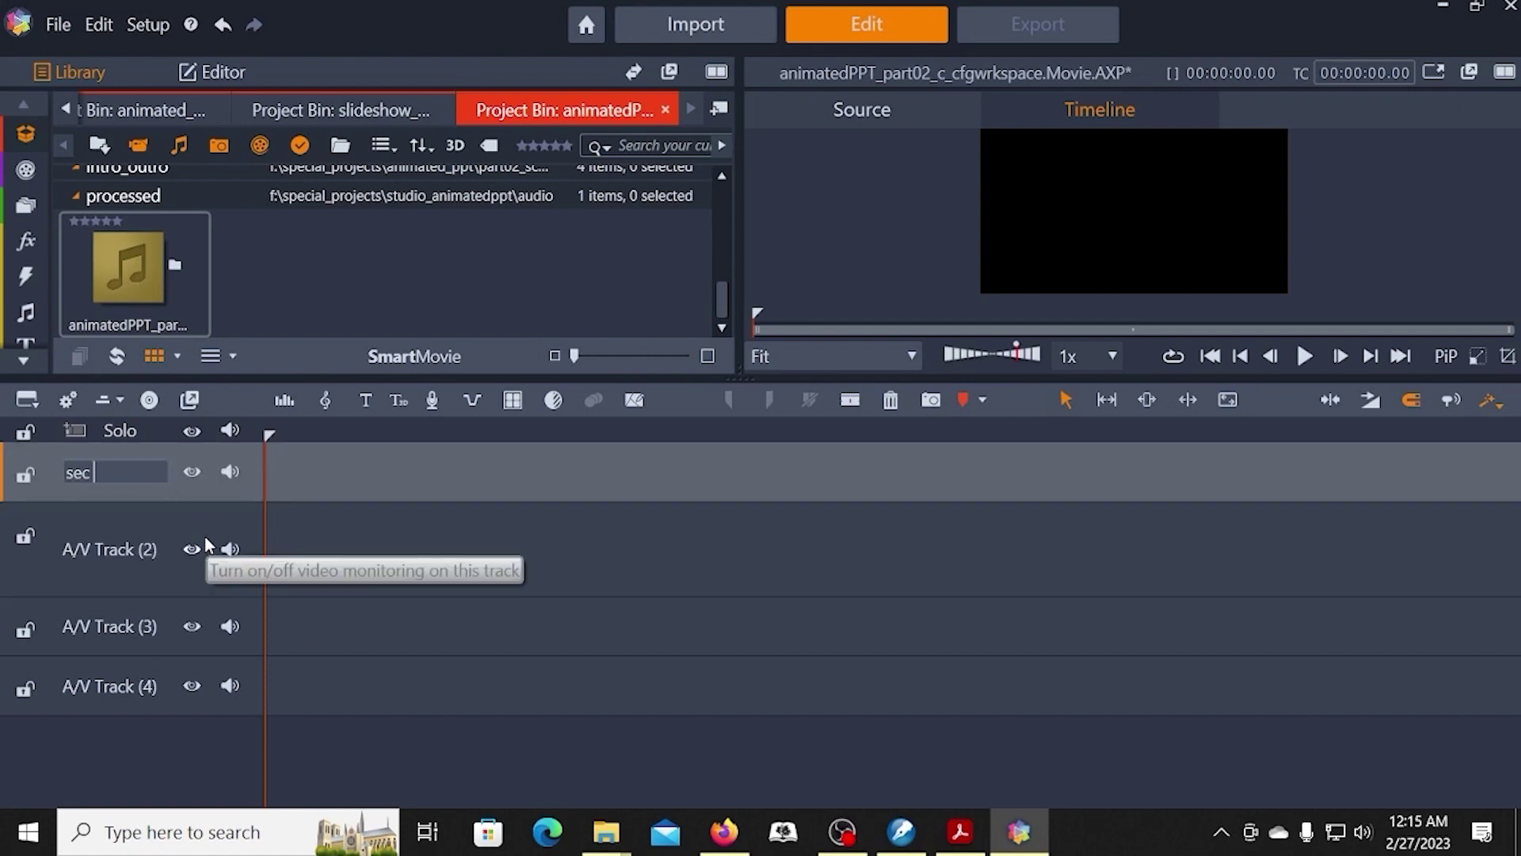
pyautogui.write(' titles')
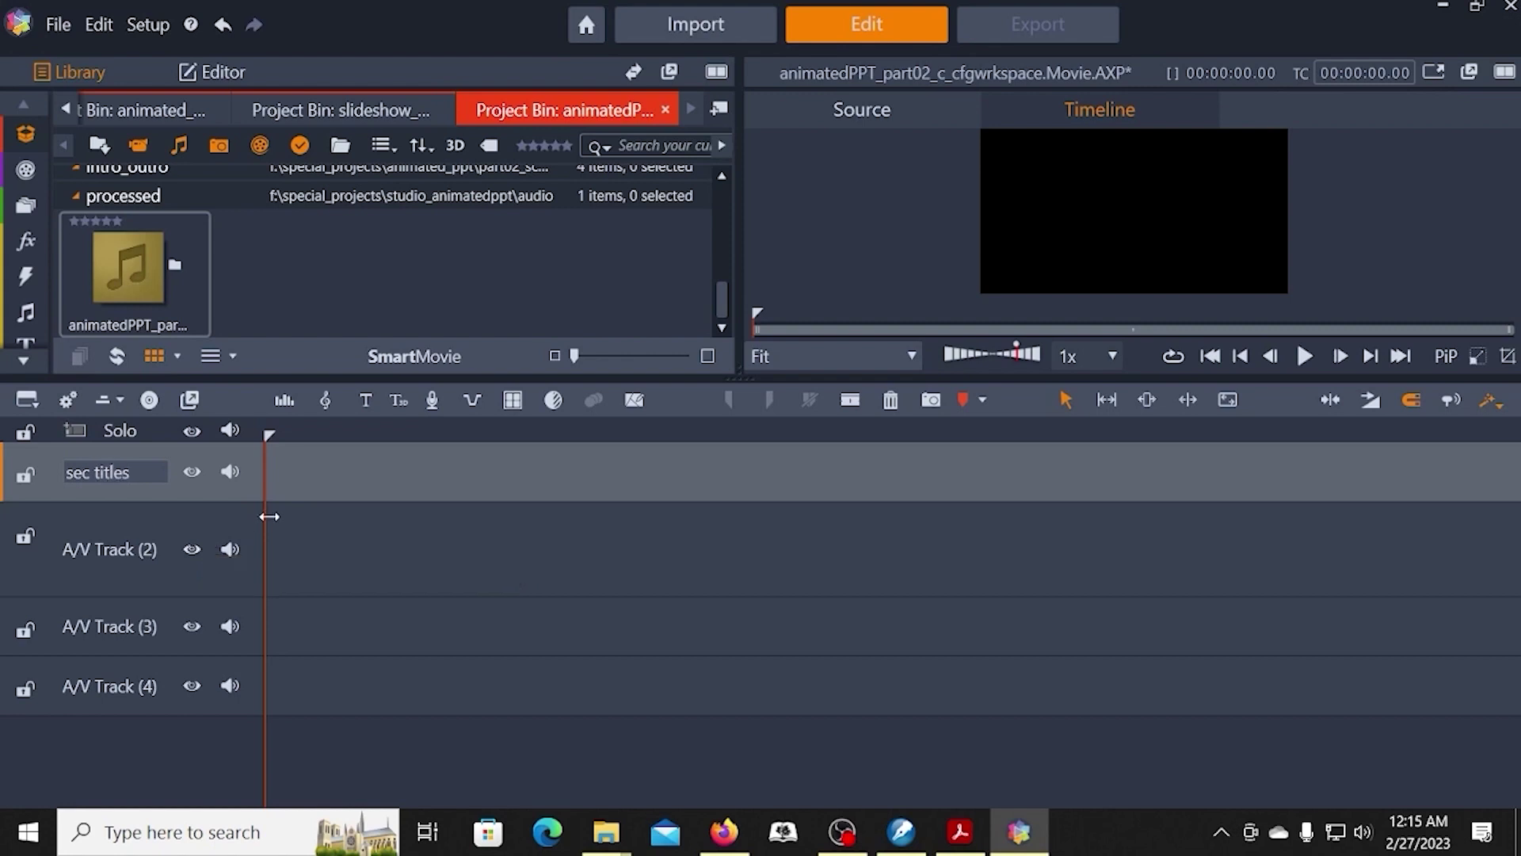
pyautogui.press('Tab')
# Rename the second and third tracks to 'titles' and 'graphics01'
pyautogui.write('titl;es')
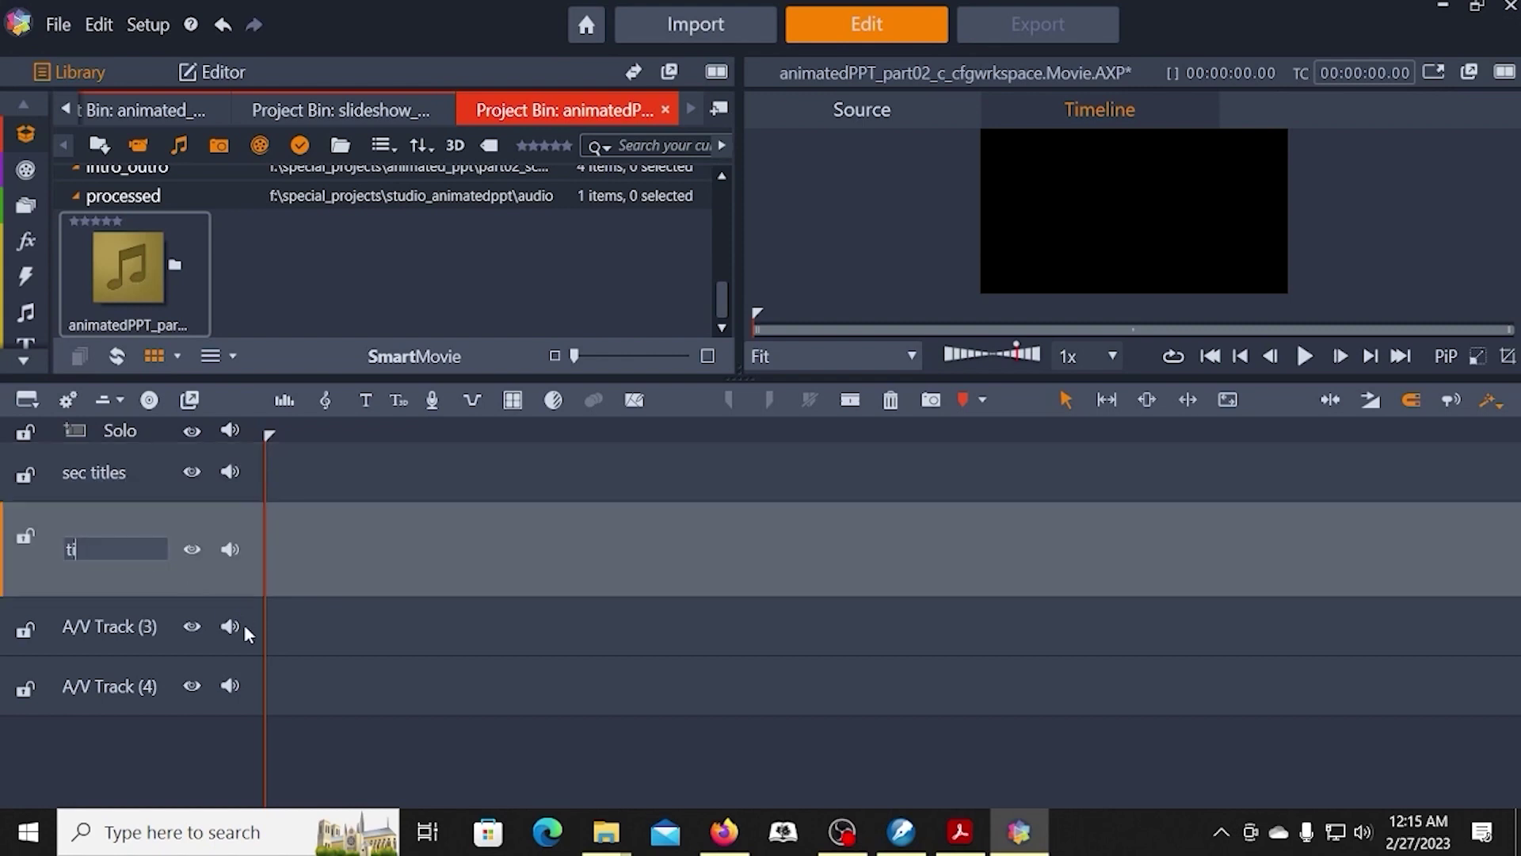
pyautogui.press('BackSpace')
pyautogui.press('BackSpace')
pyautogui.press('BackSpace')
pyautogui.write('es')
pyautogui.doubleClick(111, 626)
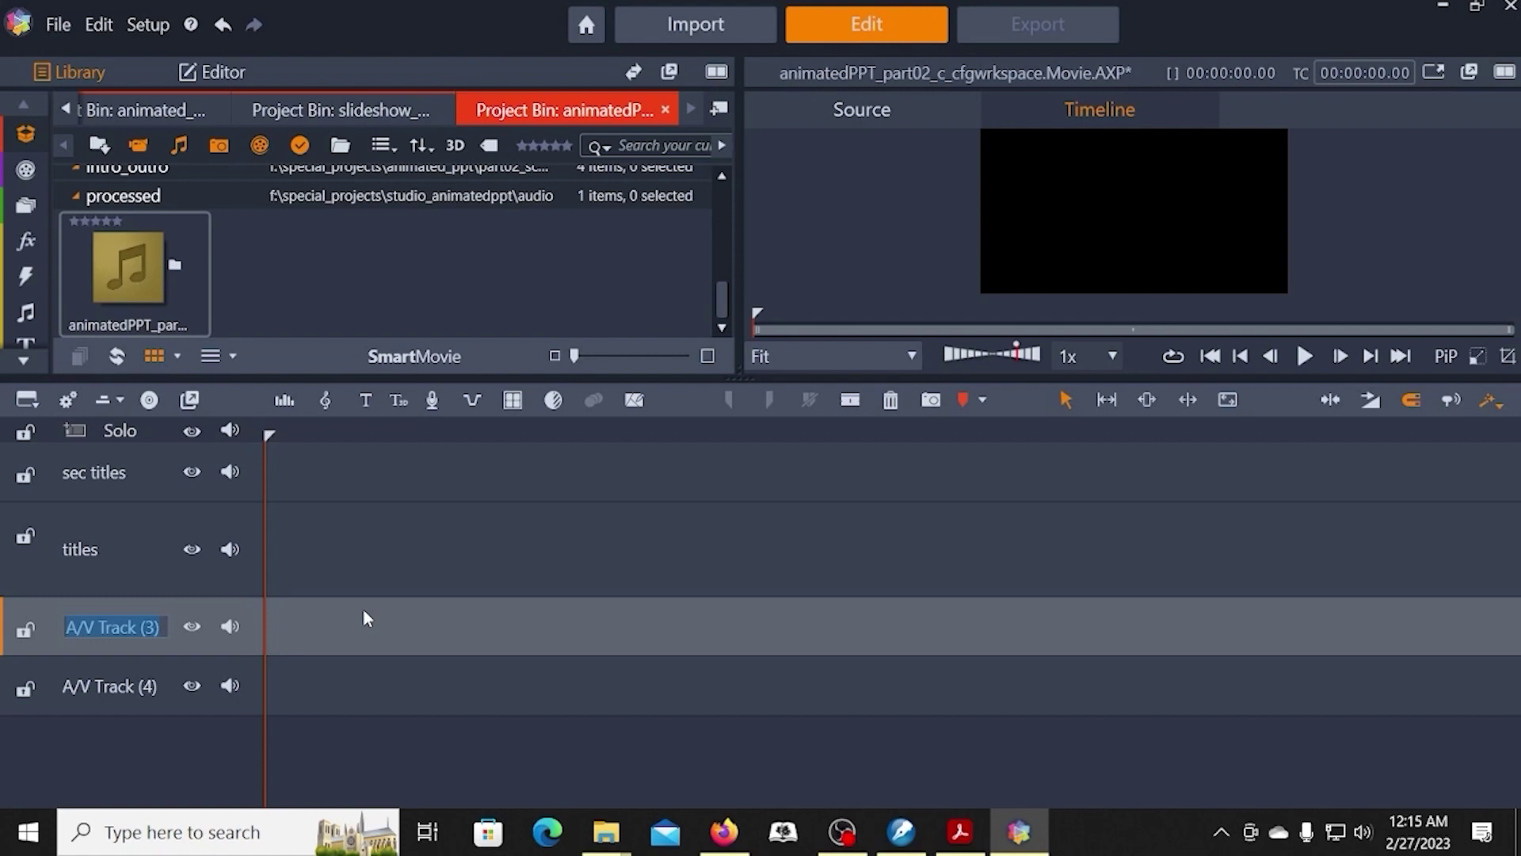
pyautogui.write('g')
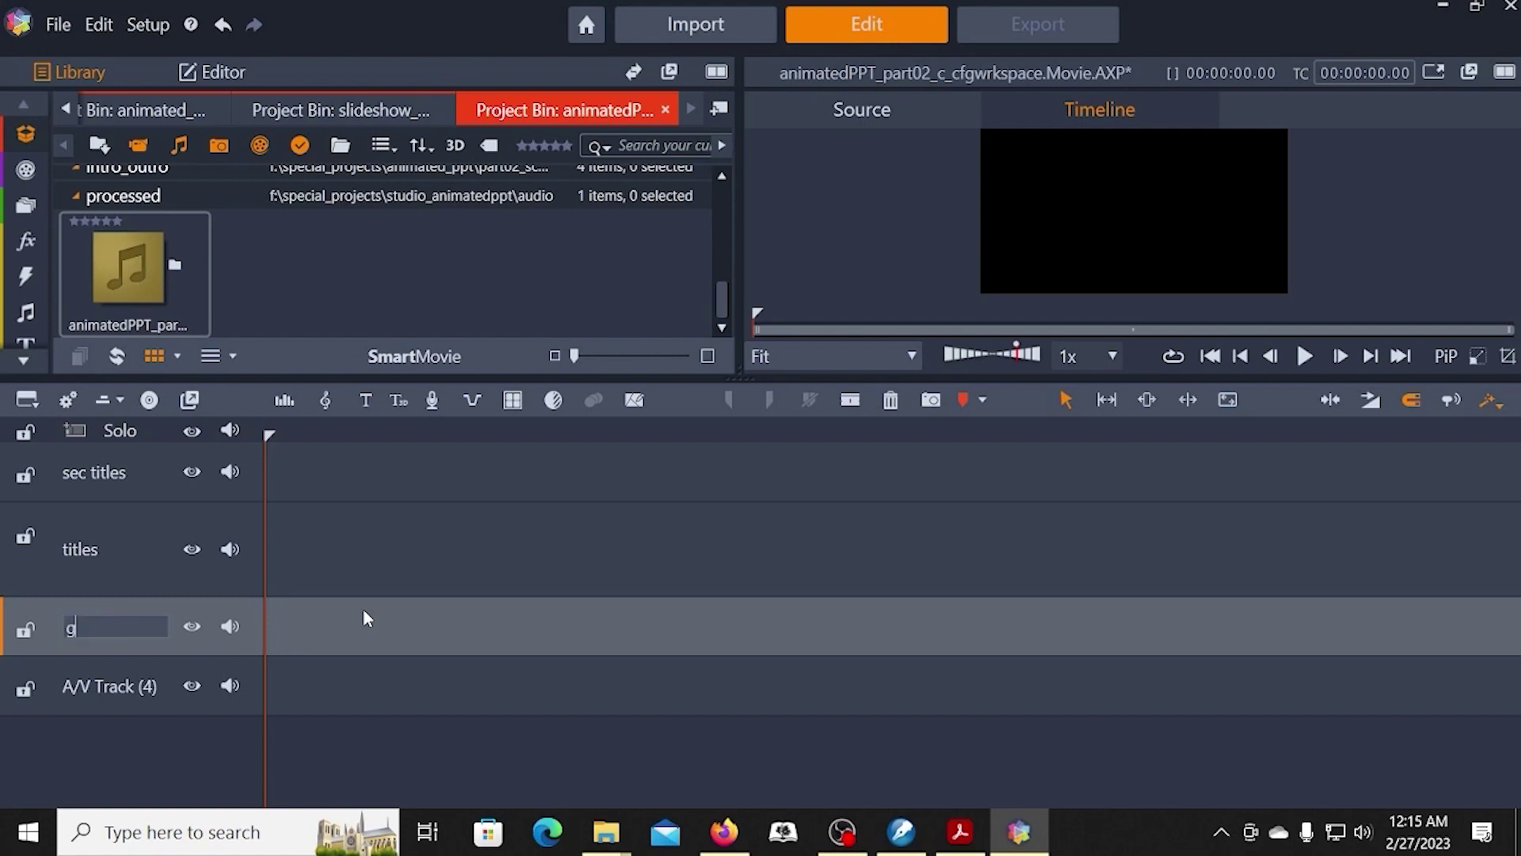
pyautogui.write('raphics01')
pyautogui.click(117, 691)
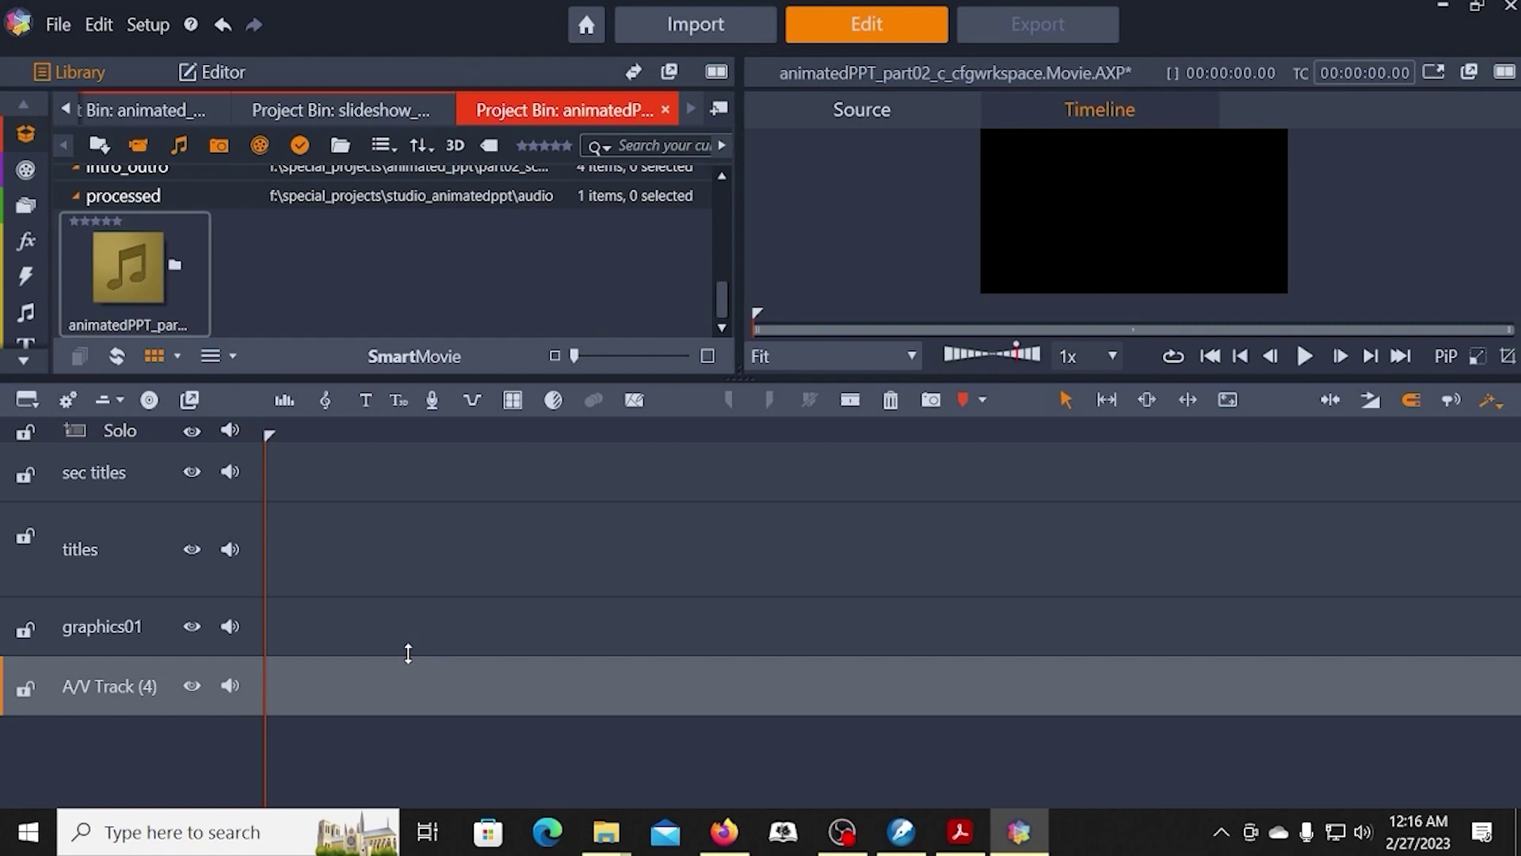
# Rename the fourth track from A/V Track (4) to 'graphics02'
pyautogui.rightClick(110, 670)
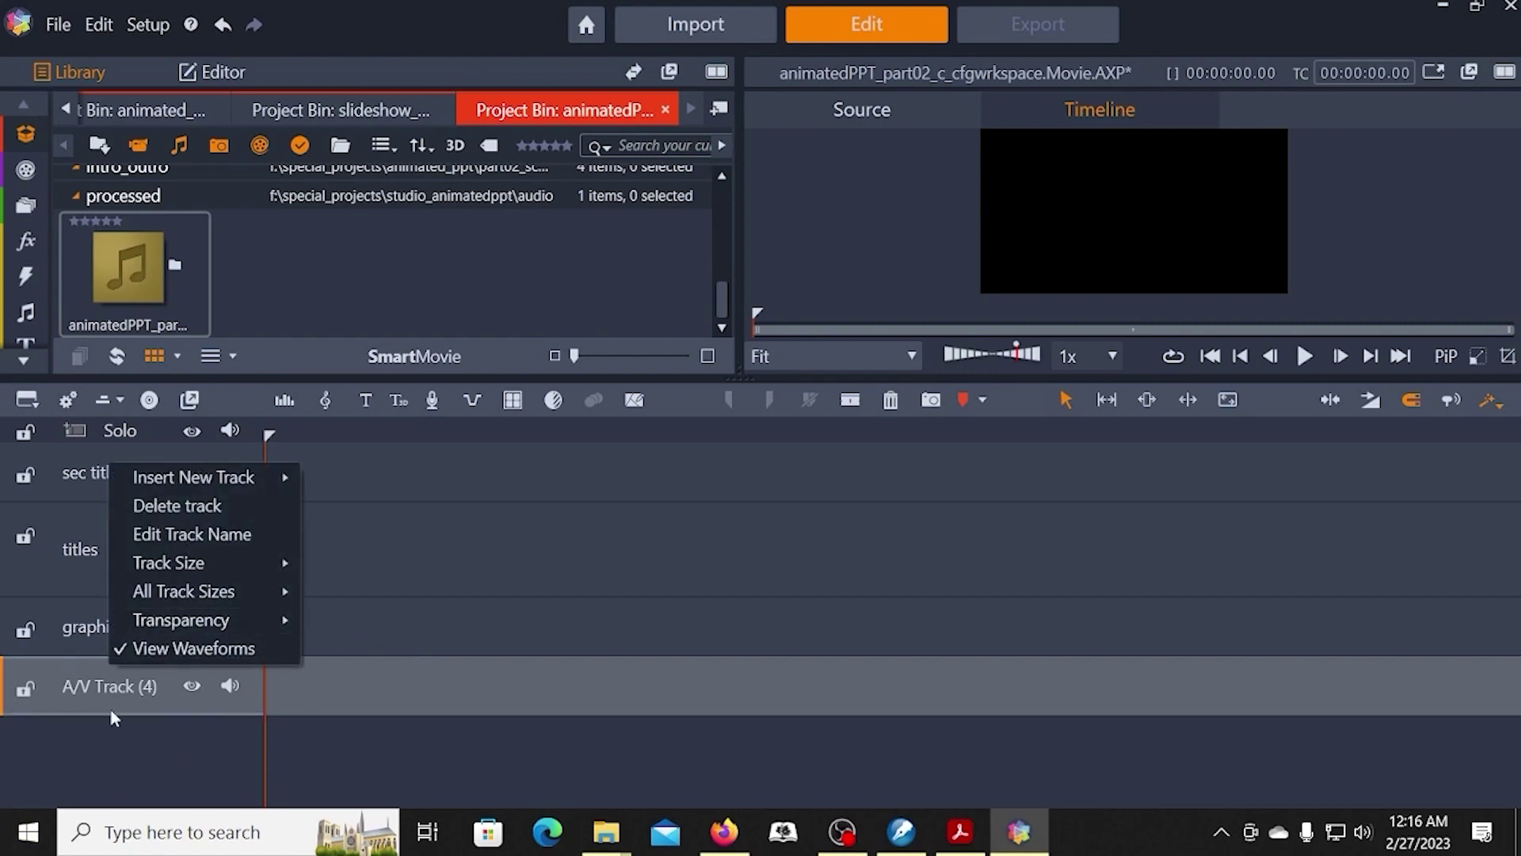
pyautogui.doubleClick(111, 687)
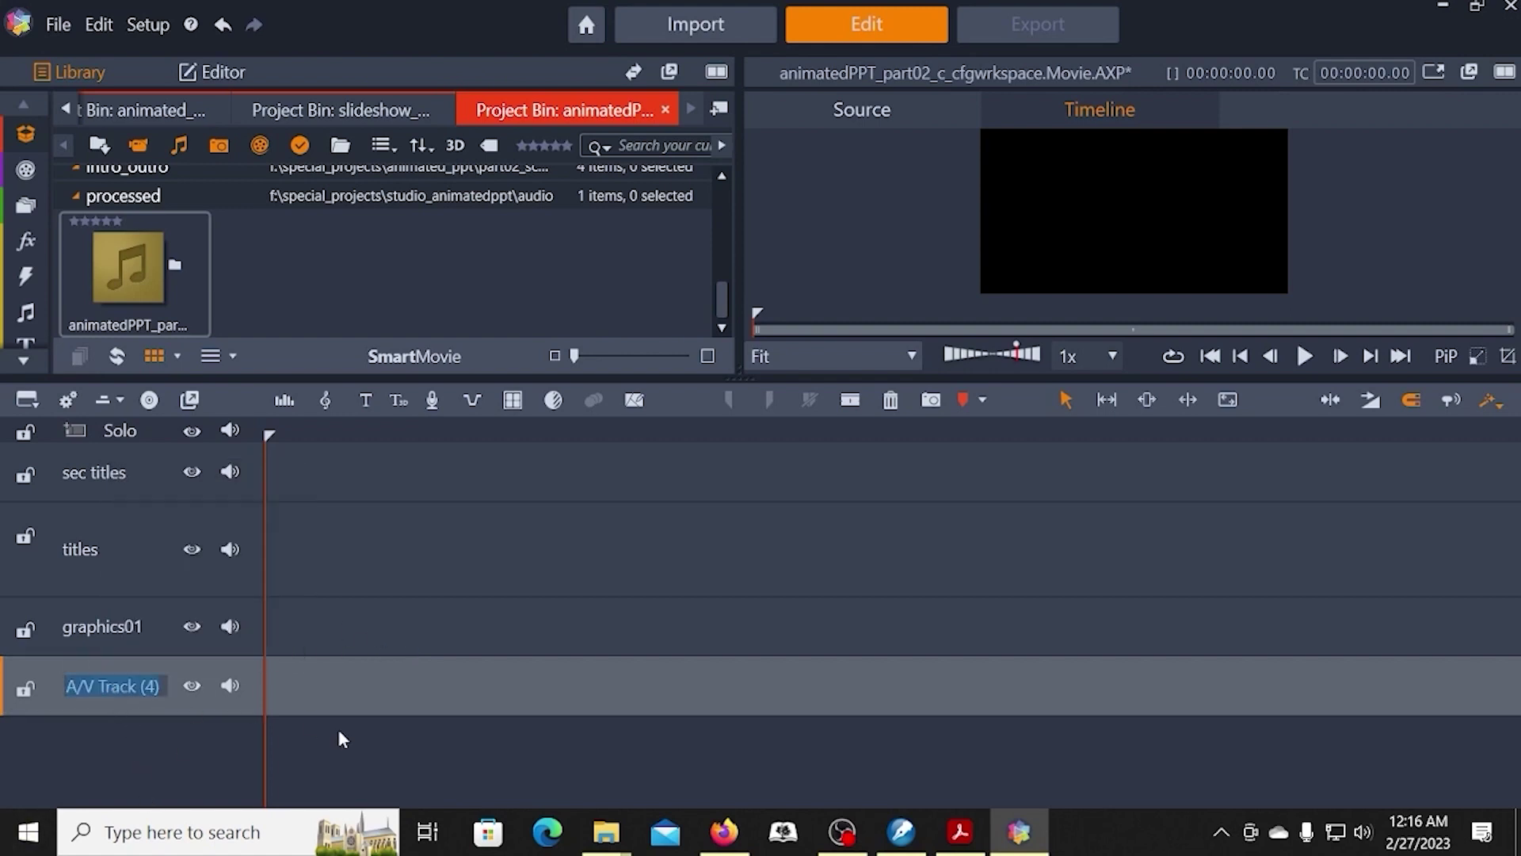
pyautogui.write('gra')
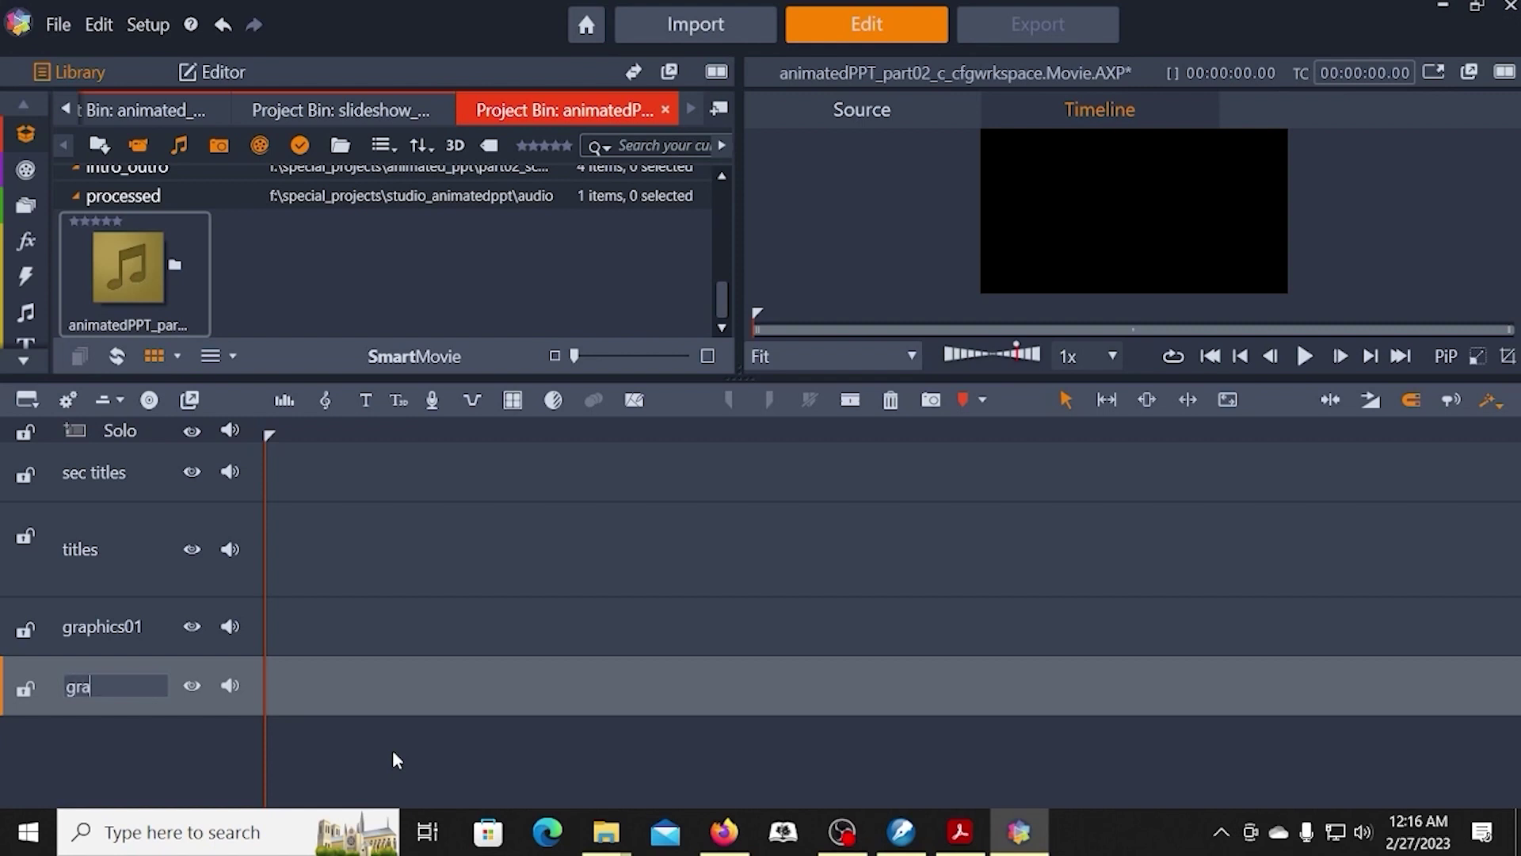
pyautogui.write('phics02')
pyautogui.press('Return')
# Insert a new track below graphics02 and name it 'intro / outro'
pyautogui.rightClick(165, 669)
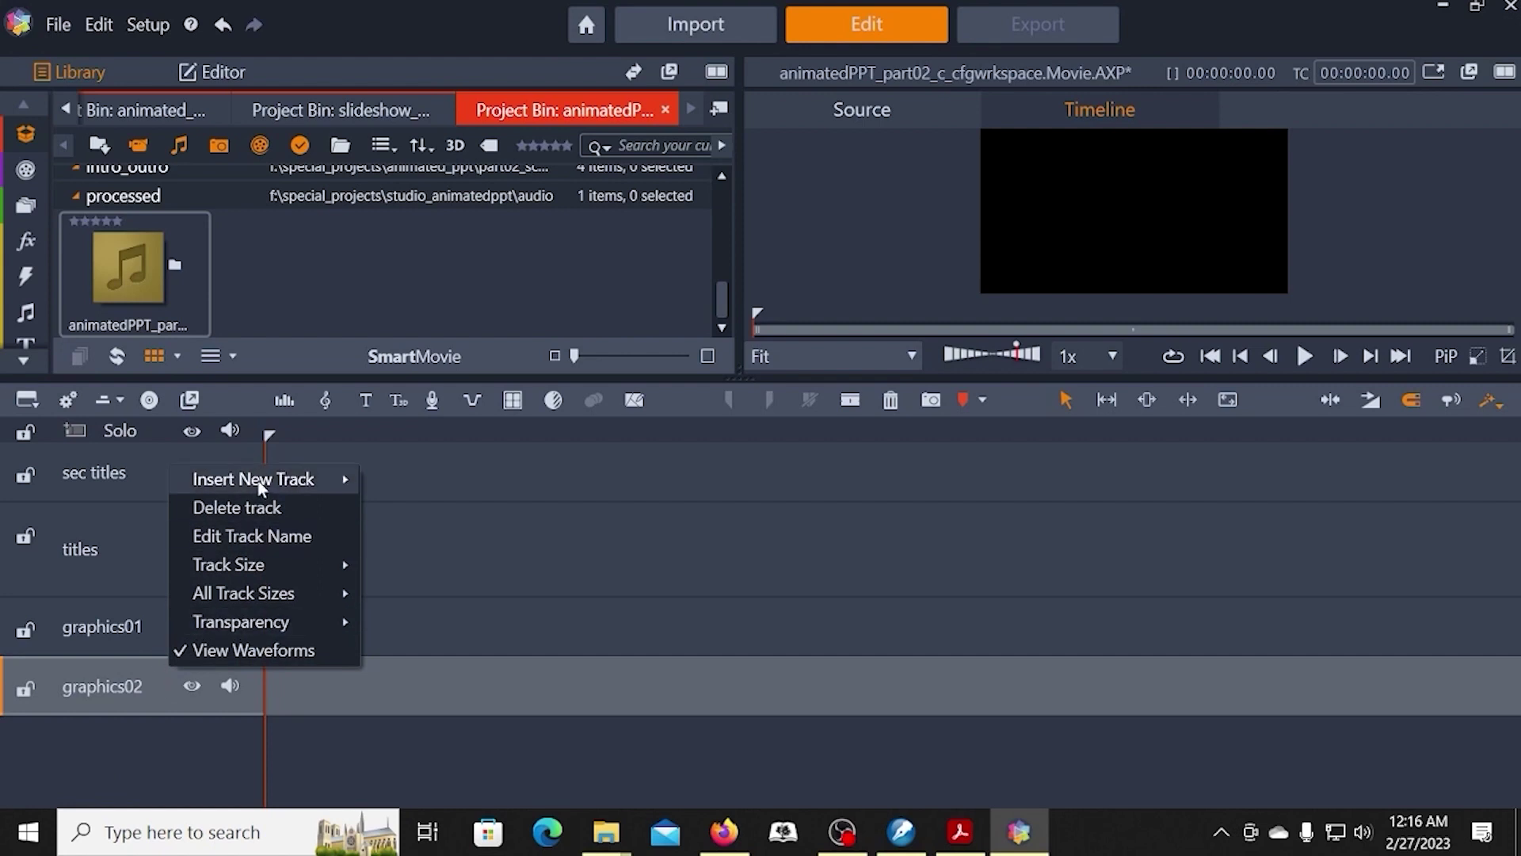
pyautogui.moveTo(266, 485)
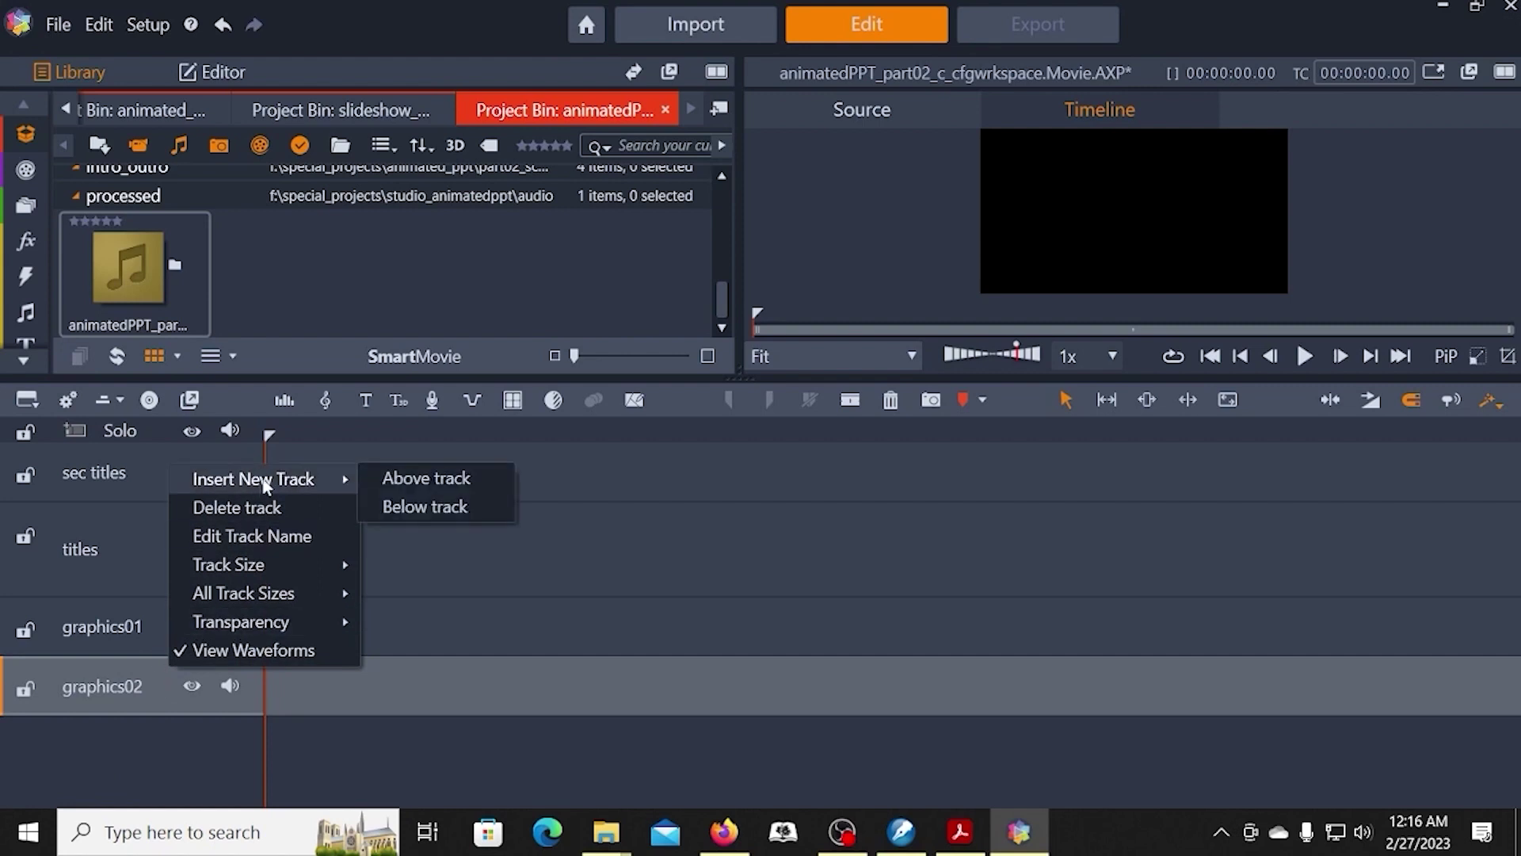
pyautogui.click(409, 508)
pyautogui.doubleClick(112, 758)
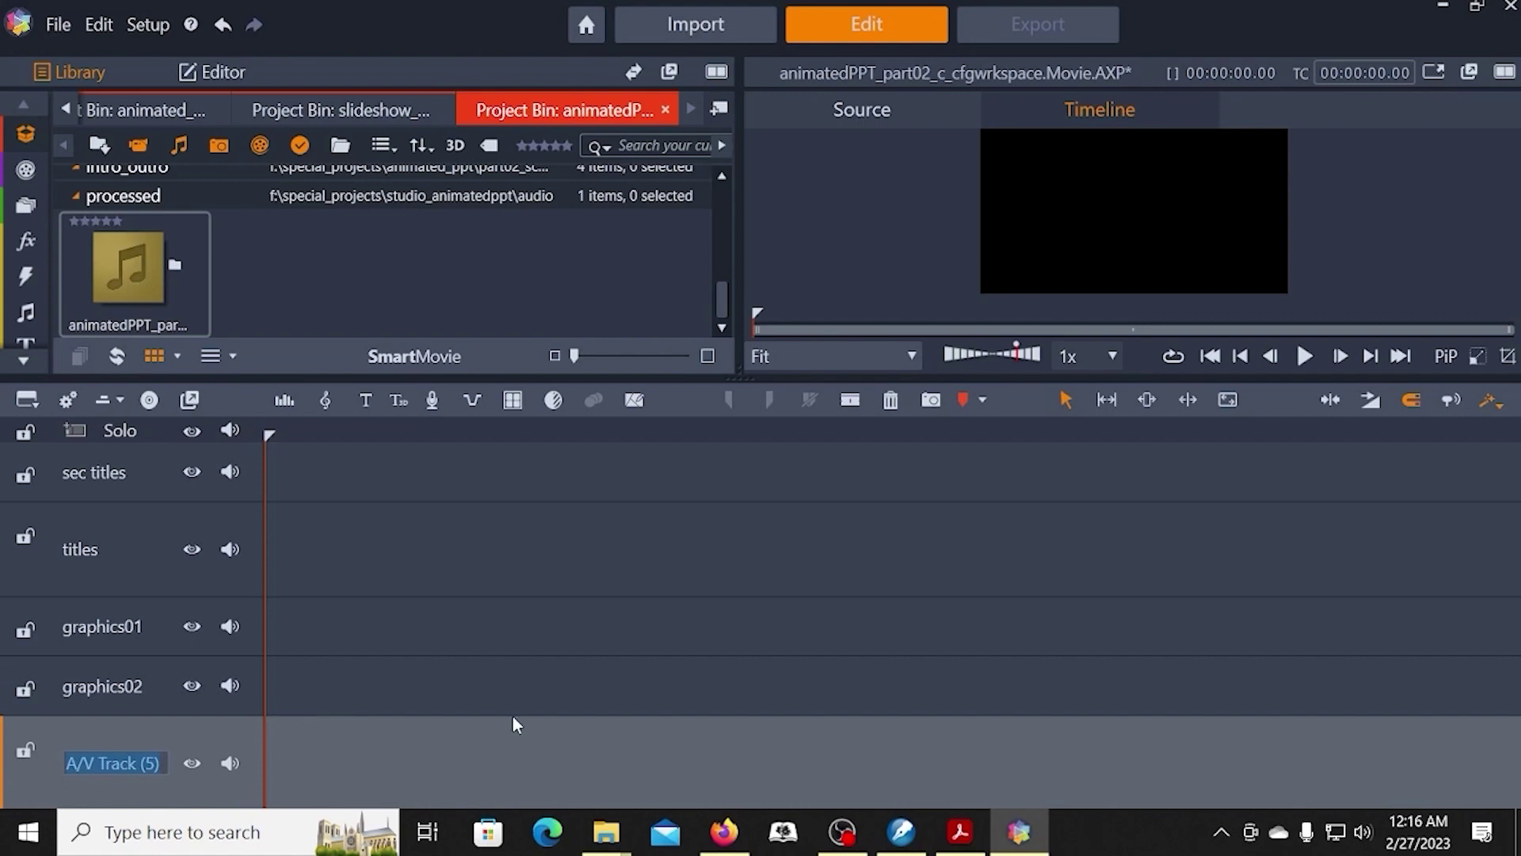
pyautogui.press('BackSpace')
pyautogui.write('intro')
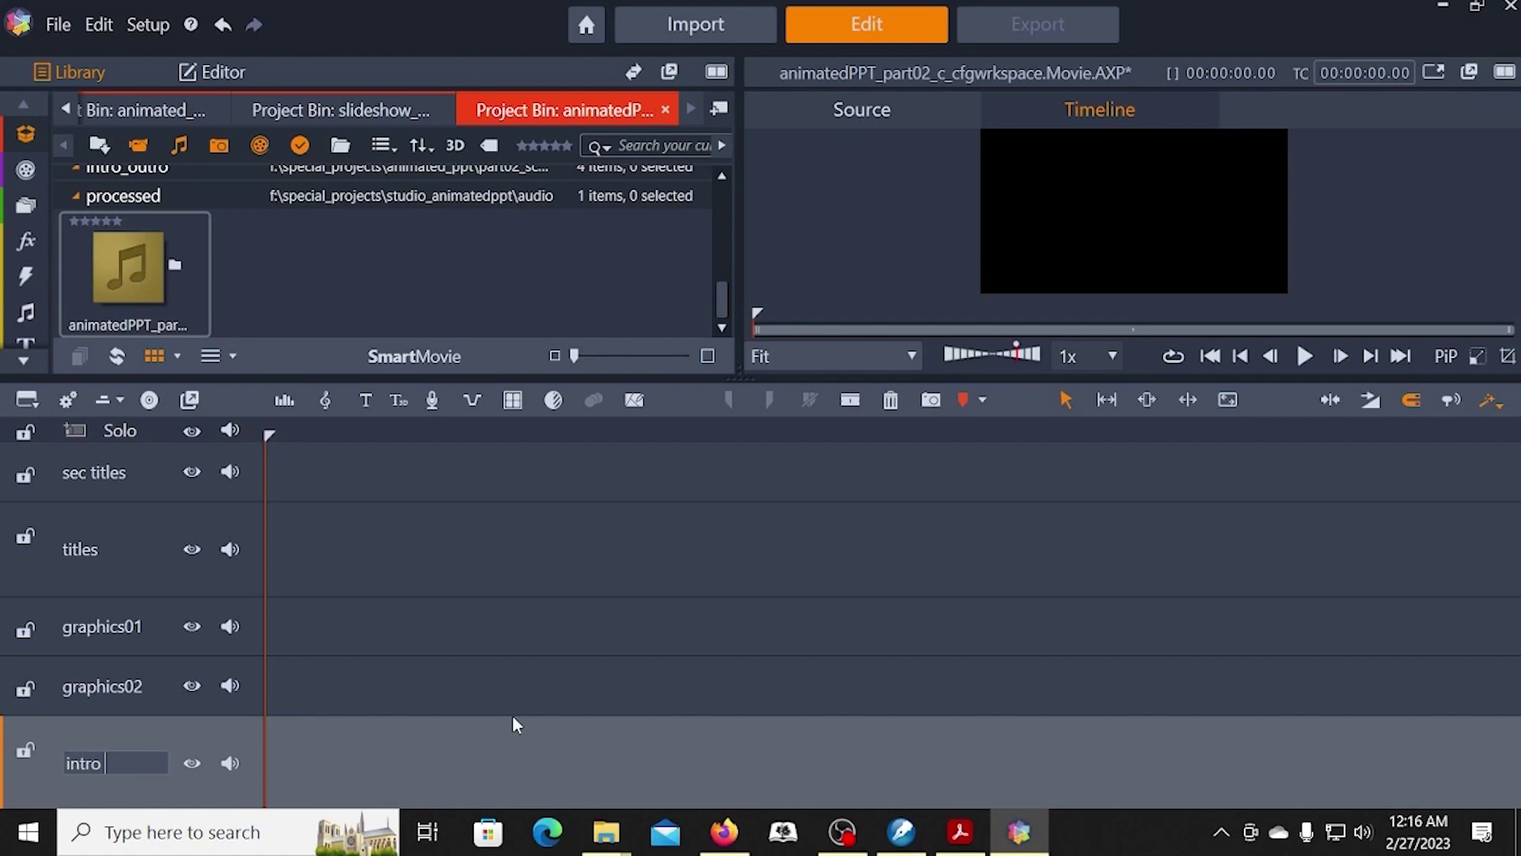
pyautogui.write(' / outru')
pyautogui.press('BackSpace')
pyautogui.write('o')
pyautogui.press('Return')
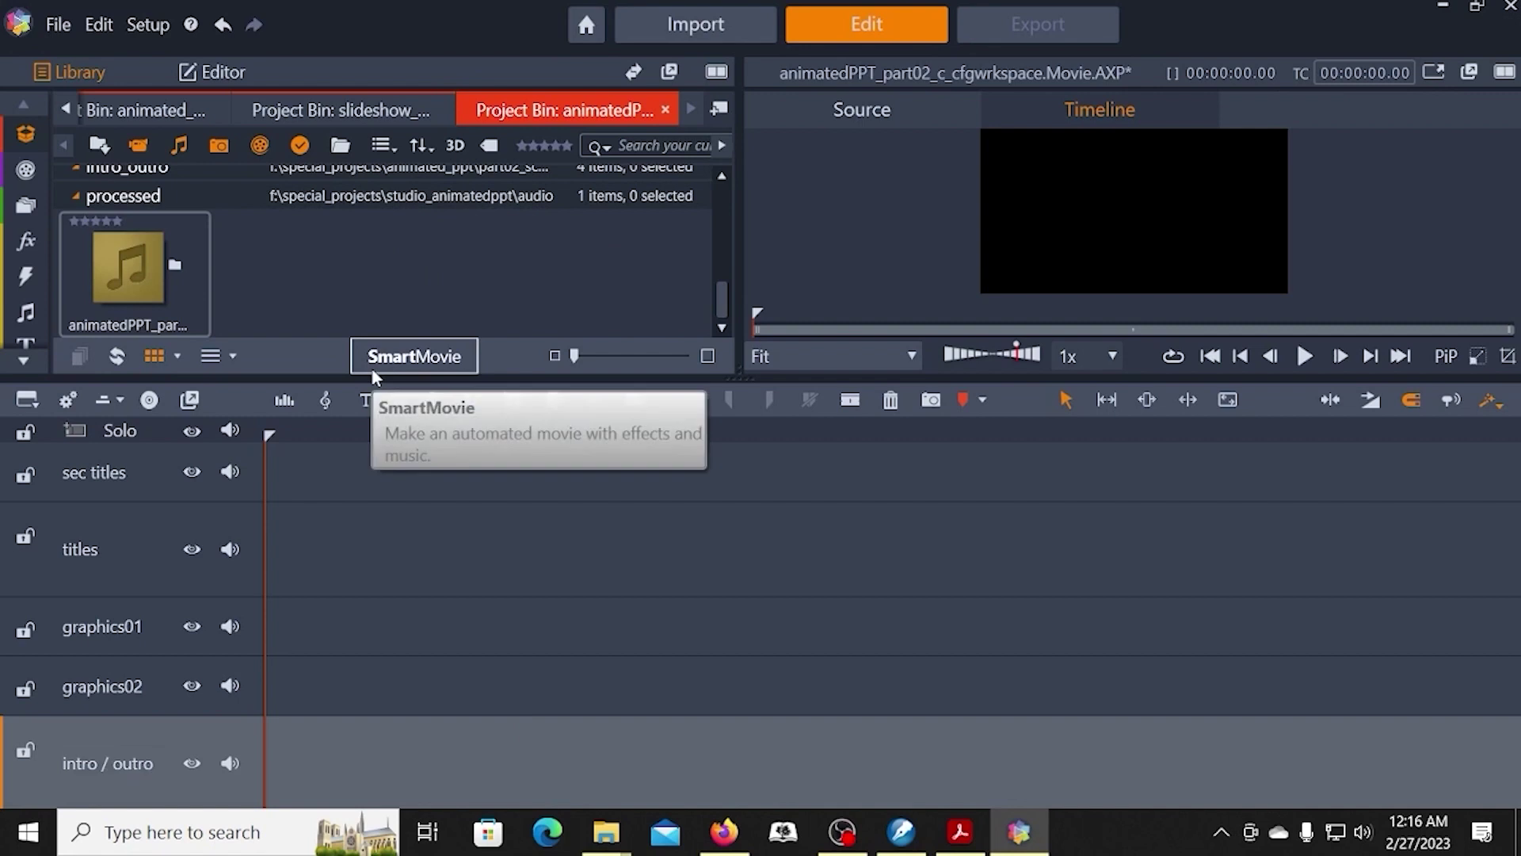
pyautogui.moveTo(27, 349)
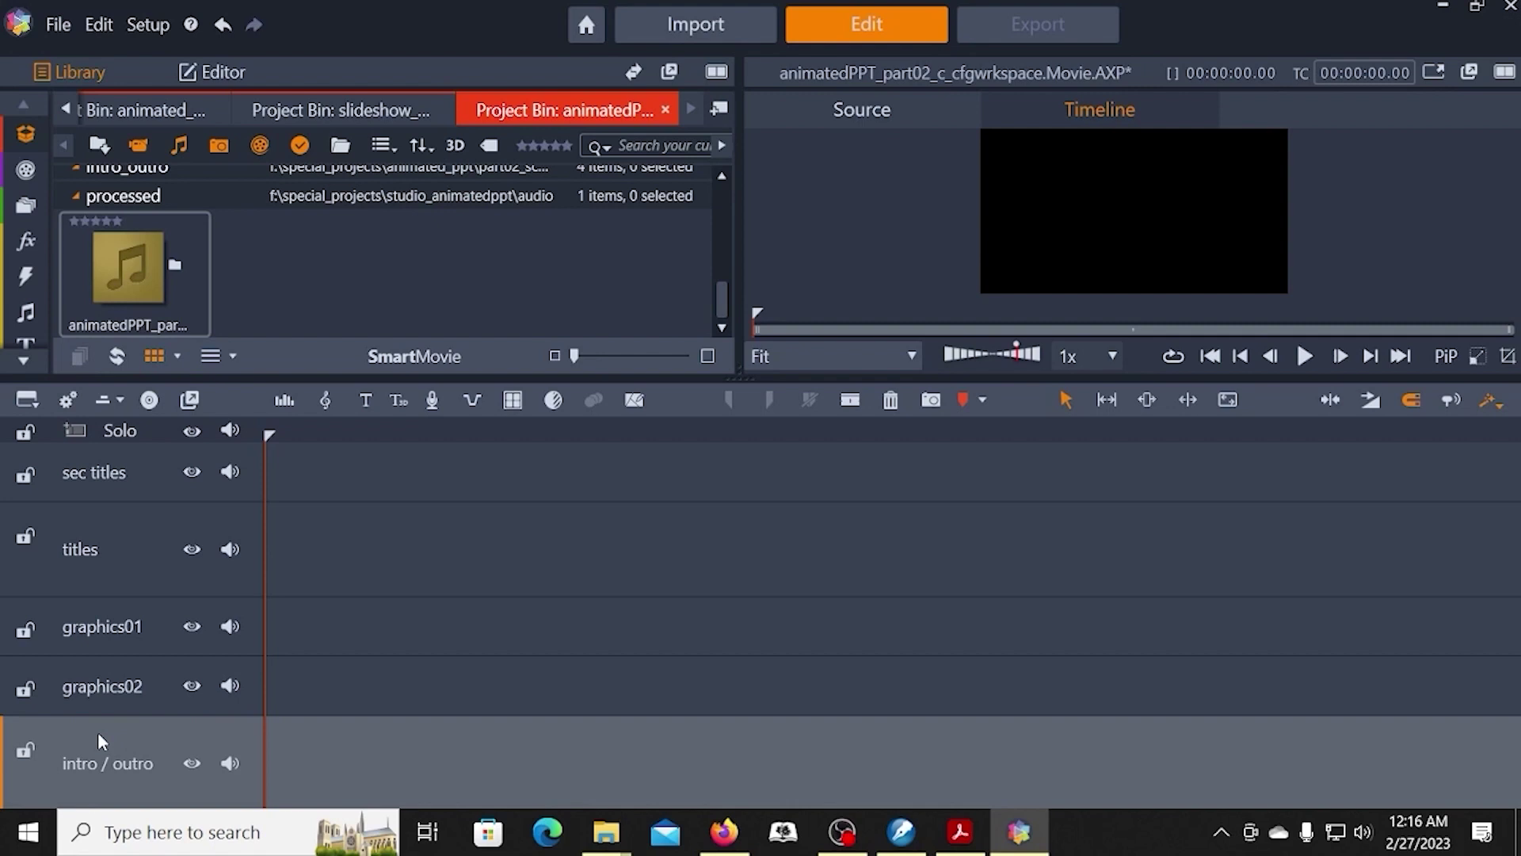
# Insert a sixth track below intro / outro and rename A/V Track (6) to 'audio'
pyautogui.rightClick(124, 740)
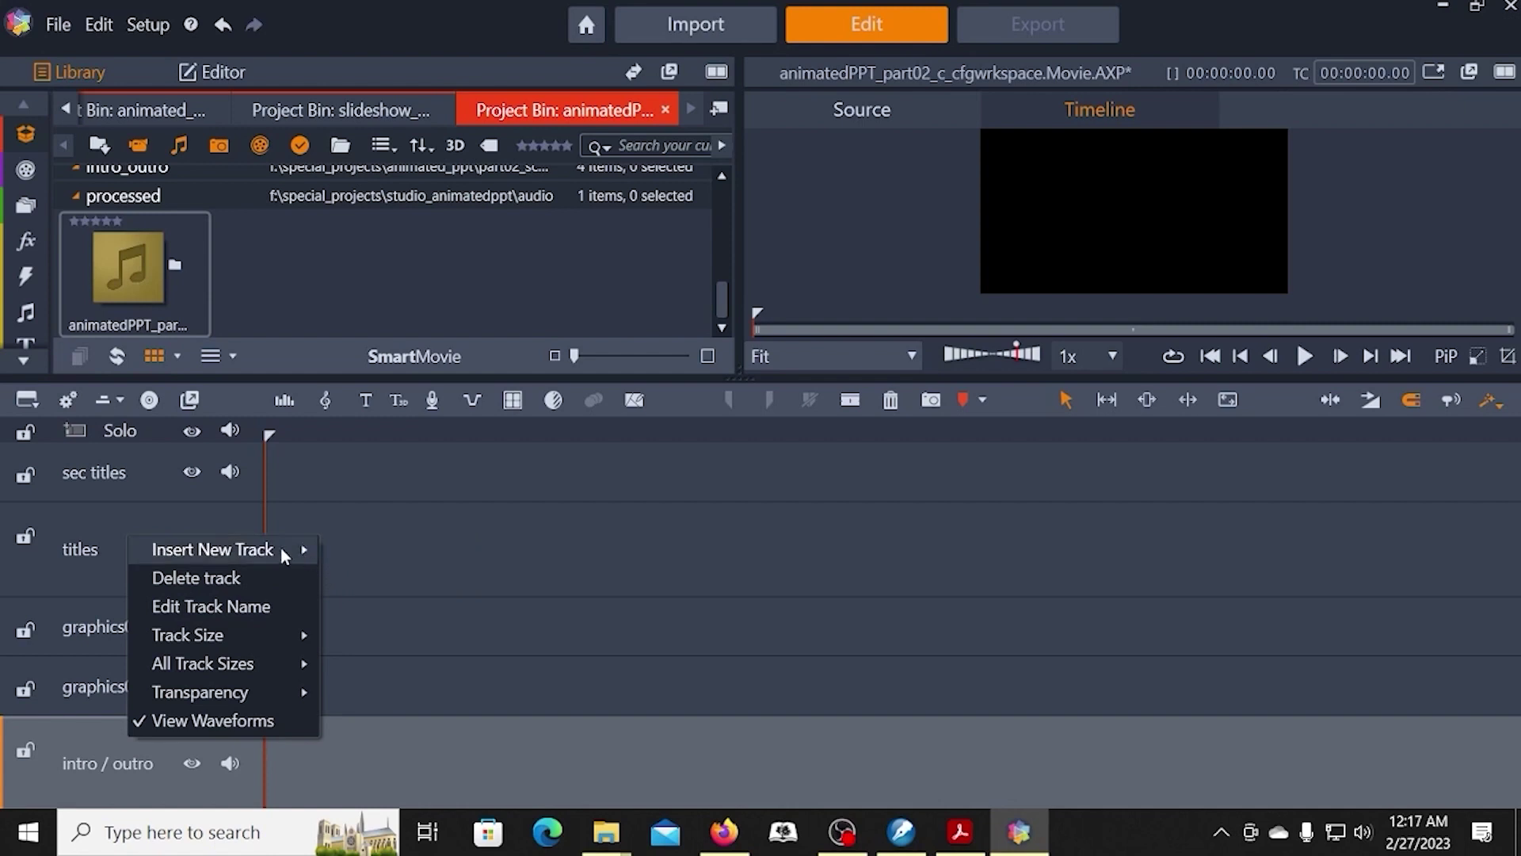
pyautogui.moveTo(280, 548)
pyautogui.click(359, 579)
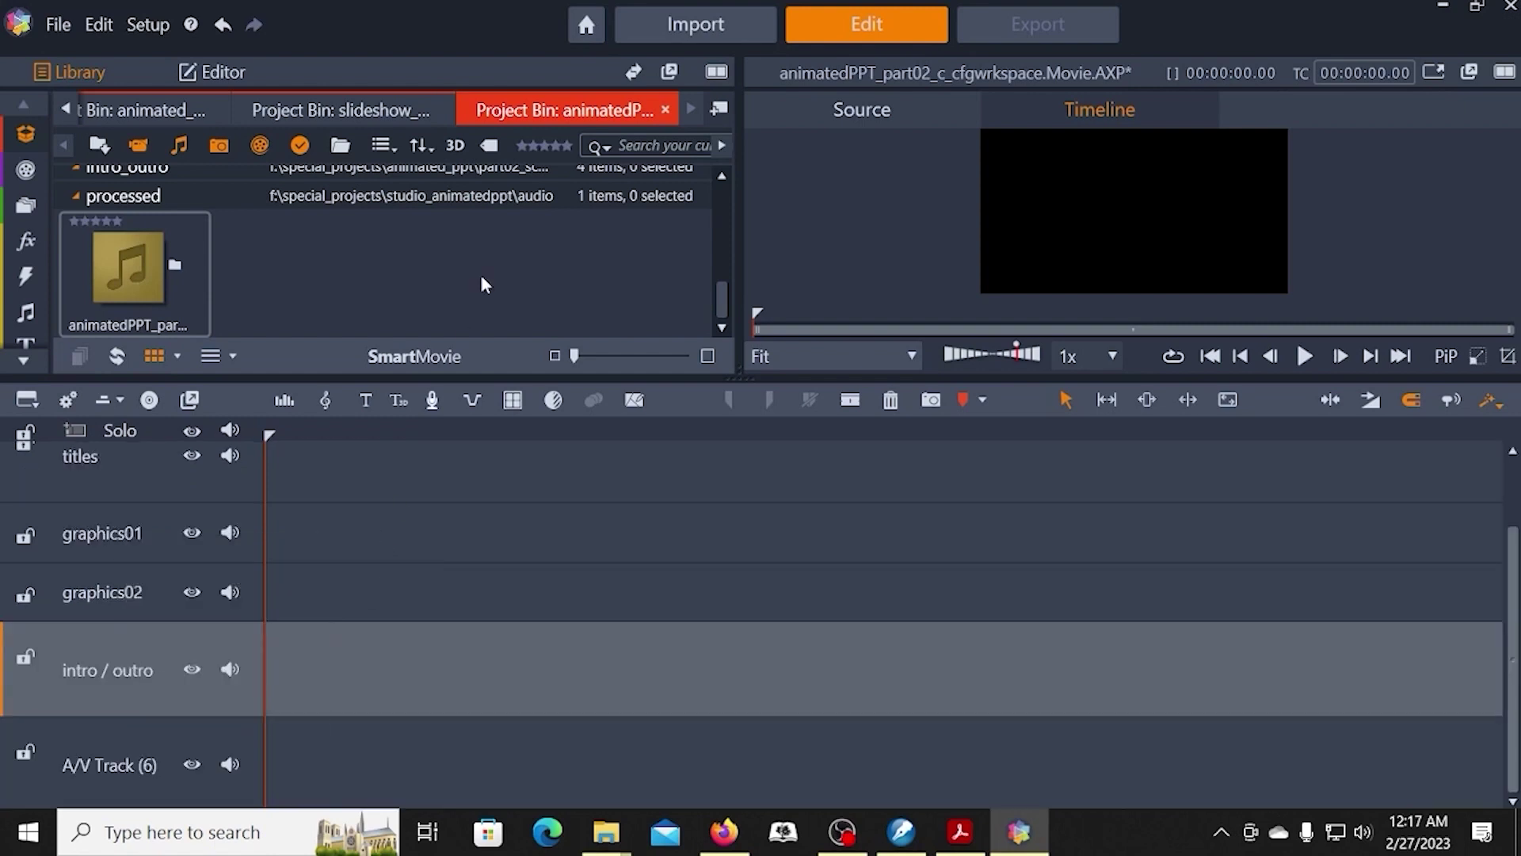
pyautogui.click(108, 764)
pyautogui.doubleClick(127, 766)
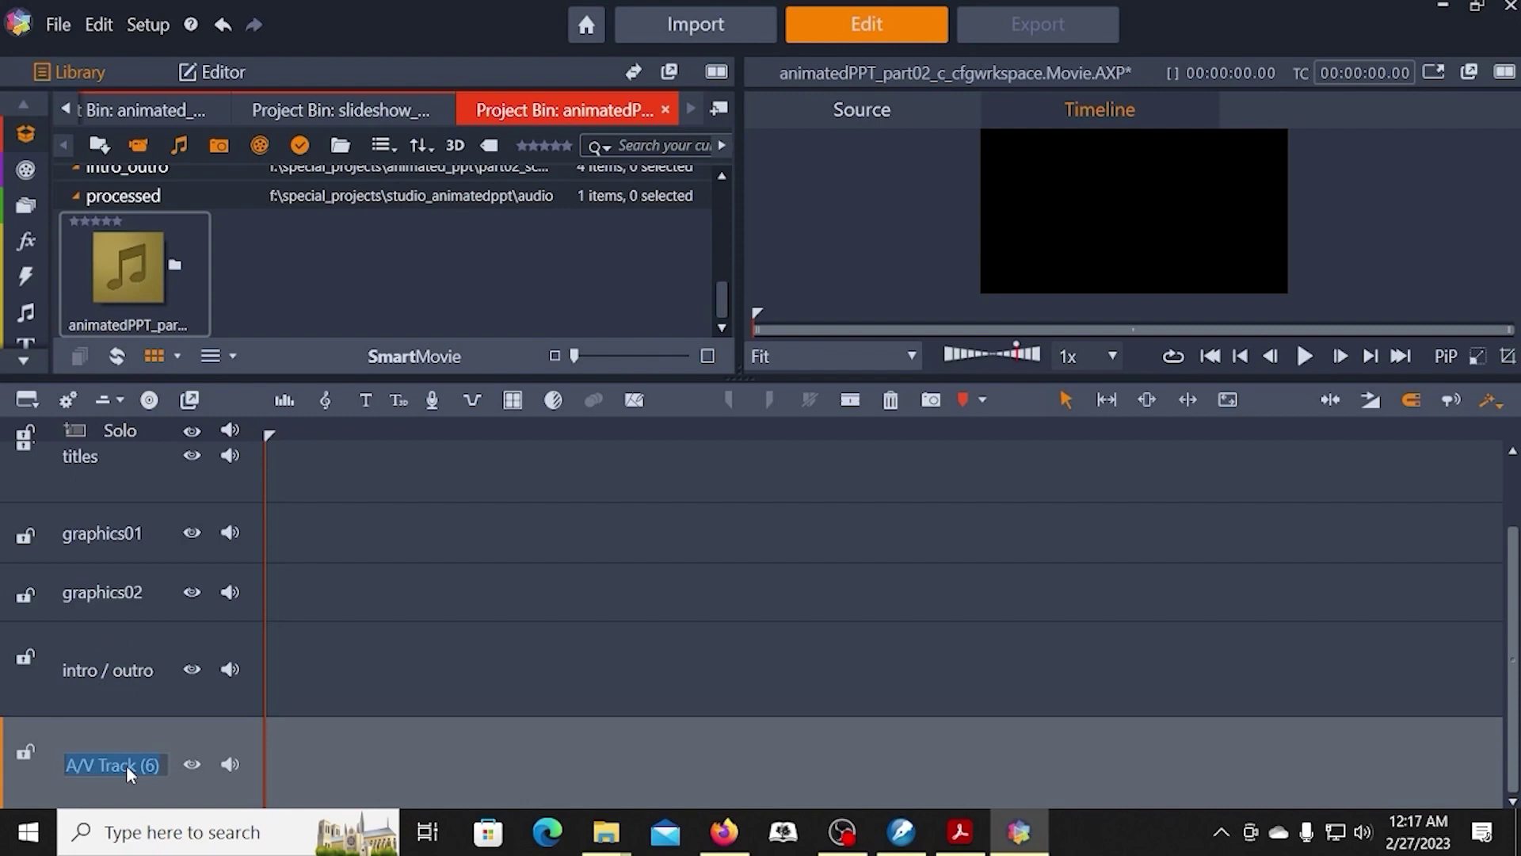
pyautogui.write('audio')
pyautogui.press('Return')
pyautogui.rightClick(153, 737)
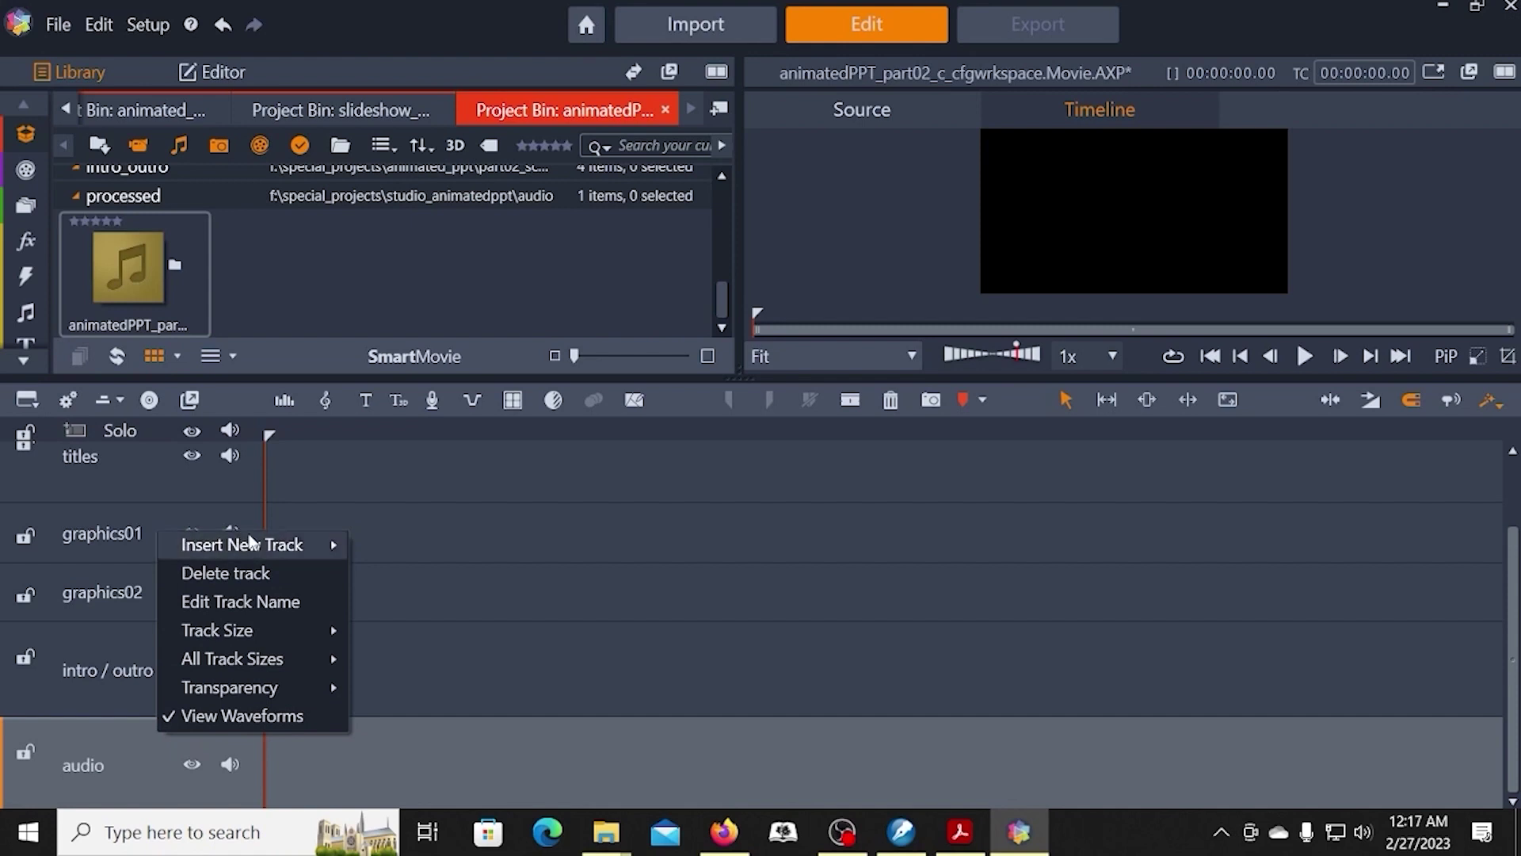
# Add a seventh track below audio and rename A/V Track (7) to 'supp audio'
pyautogui.moveTo(255, 546)
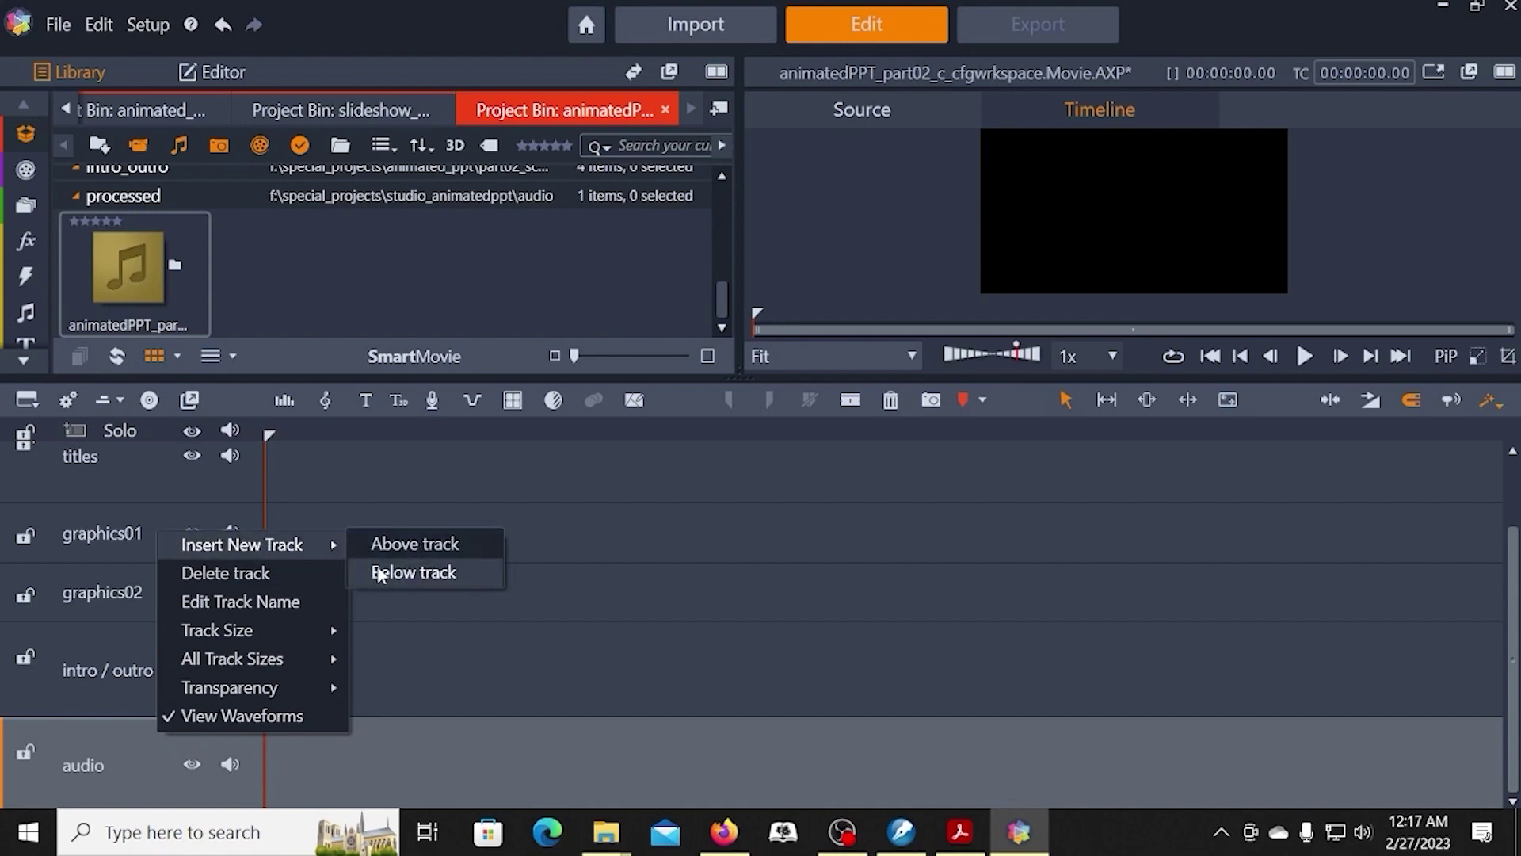
pyautogui.click(380, 572)
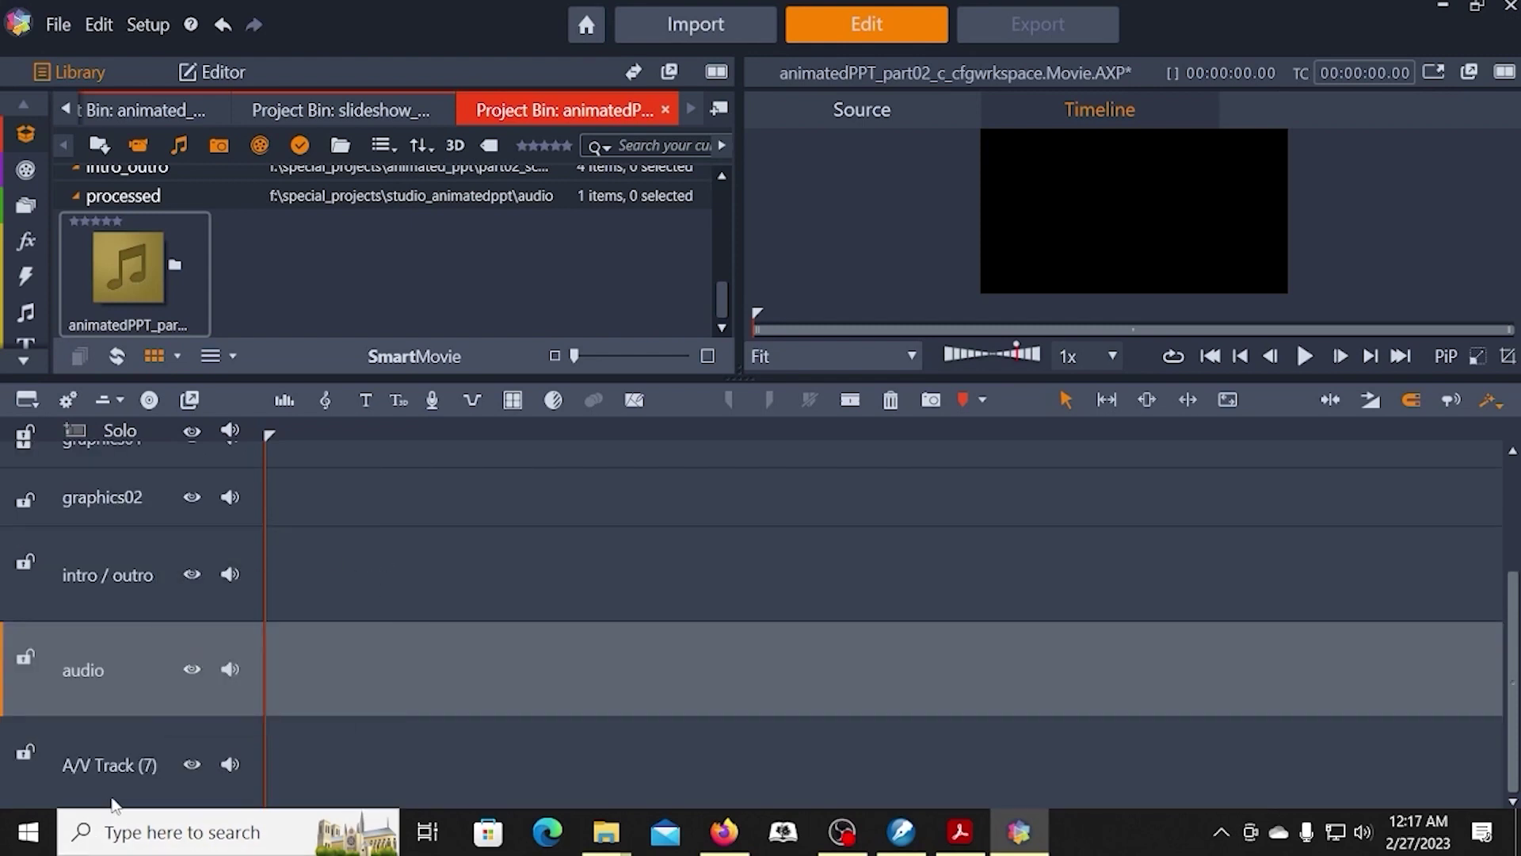
pyautogui.doubleClick(116, 765)
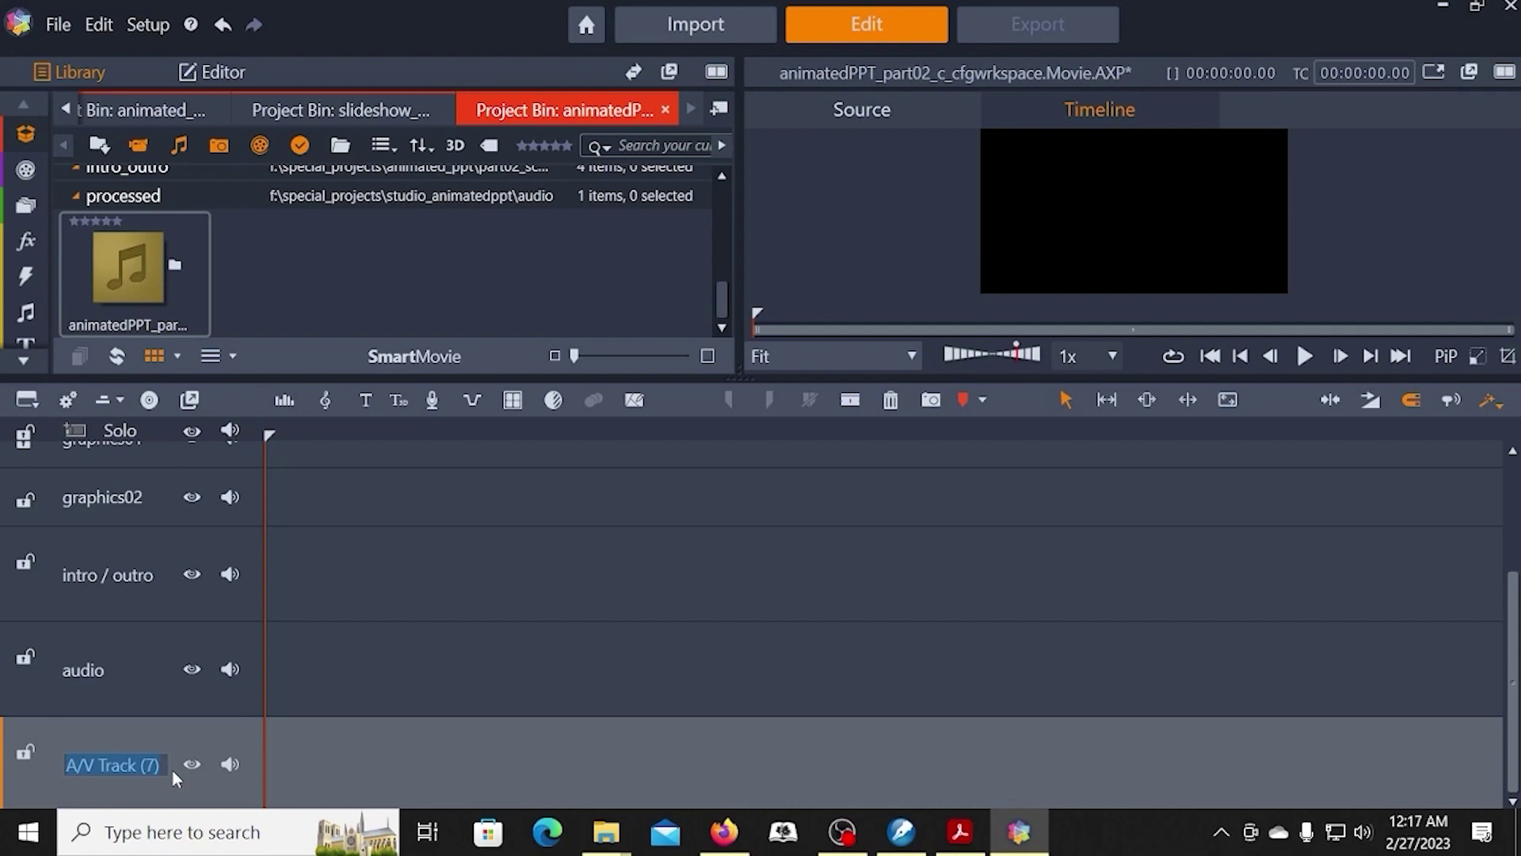
pyautogui.press('BackSpace')
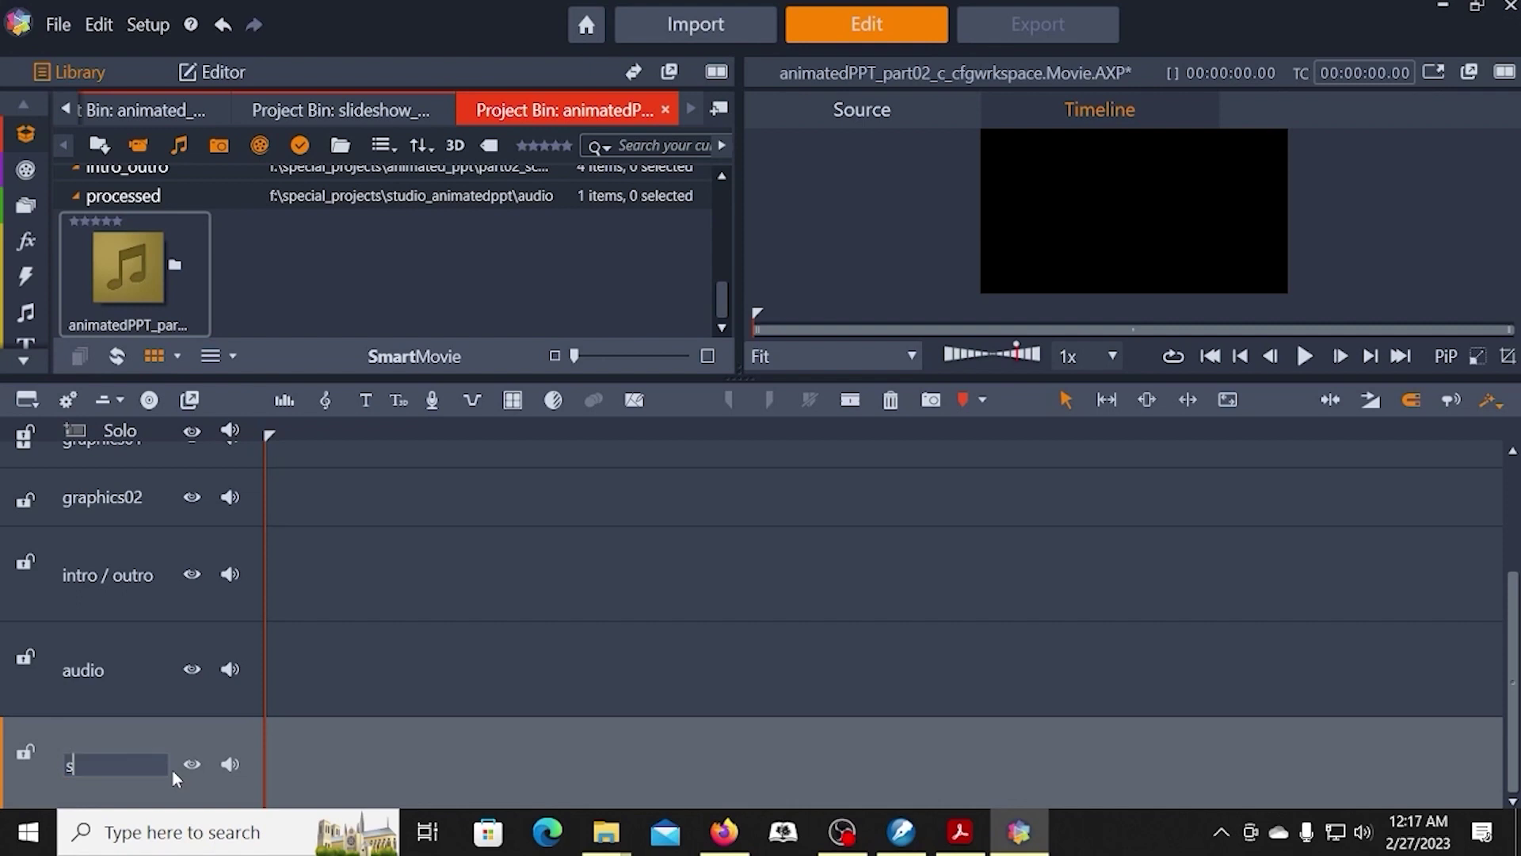
pyautogui.write('supp audio')
pyautogui.press('Return')
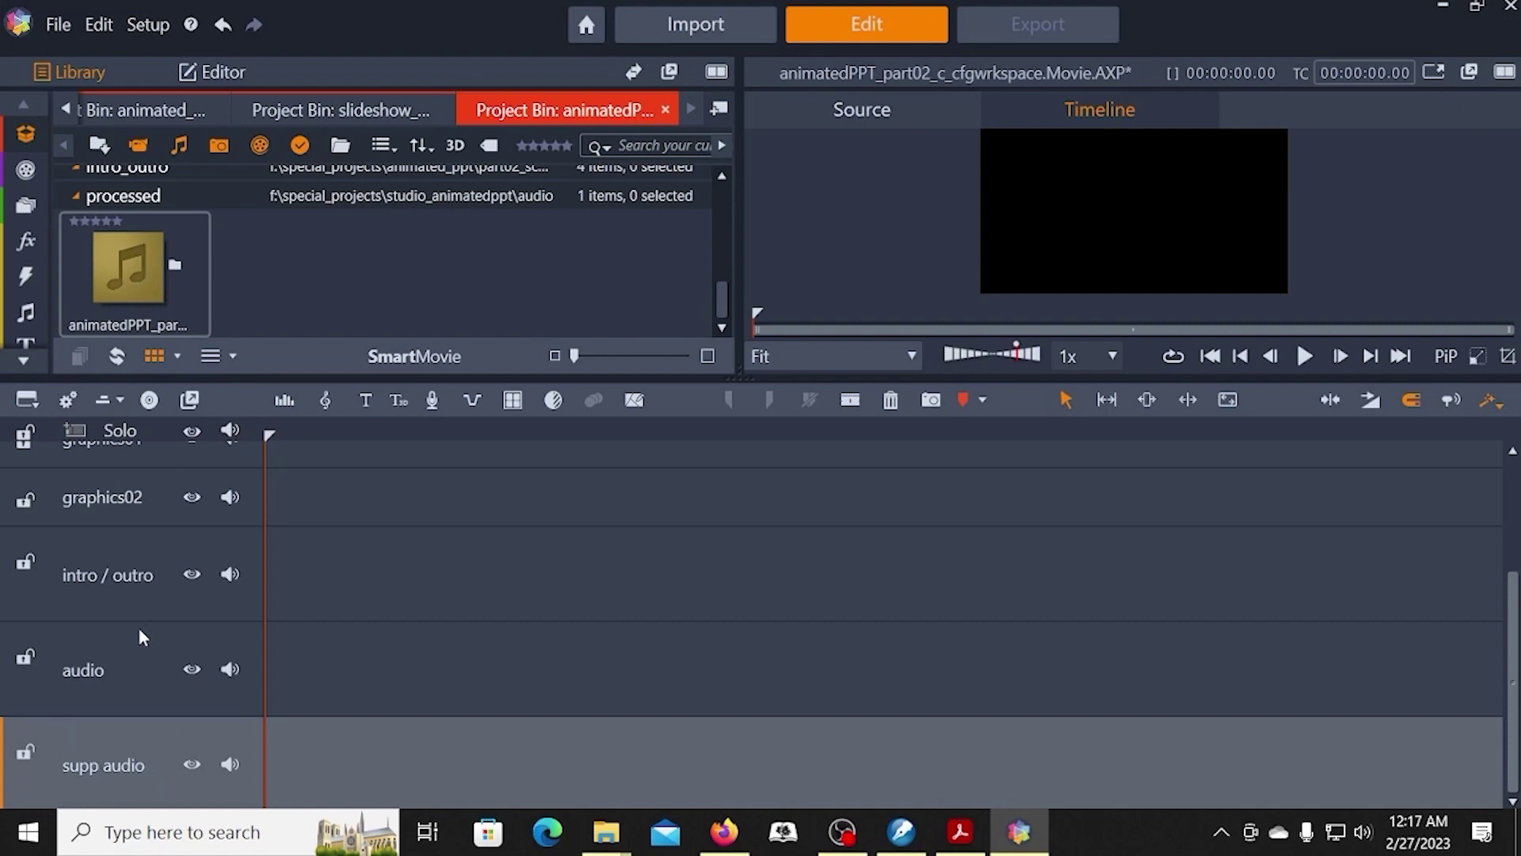
pyautogui.rightClick(155, 546)
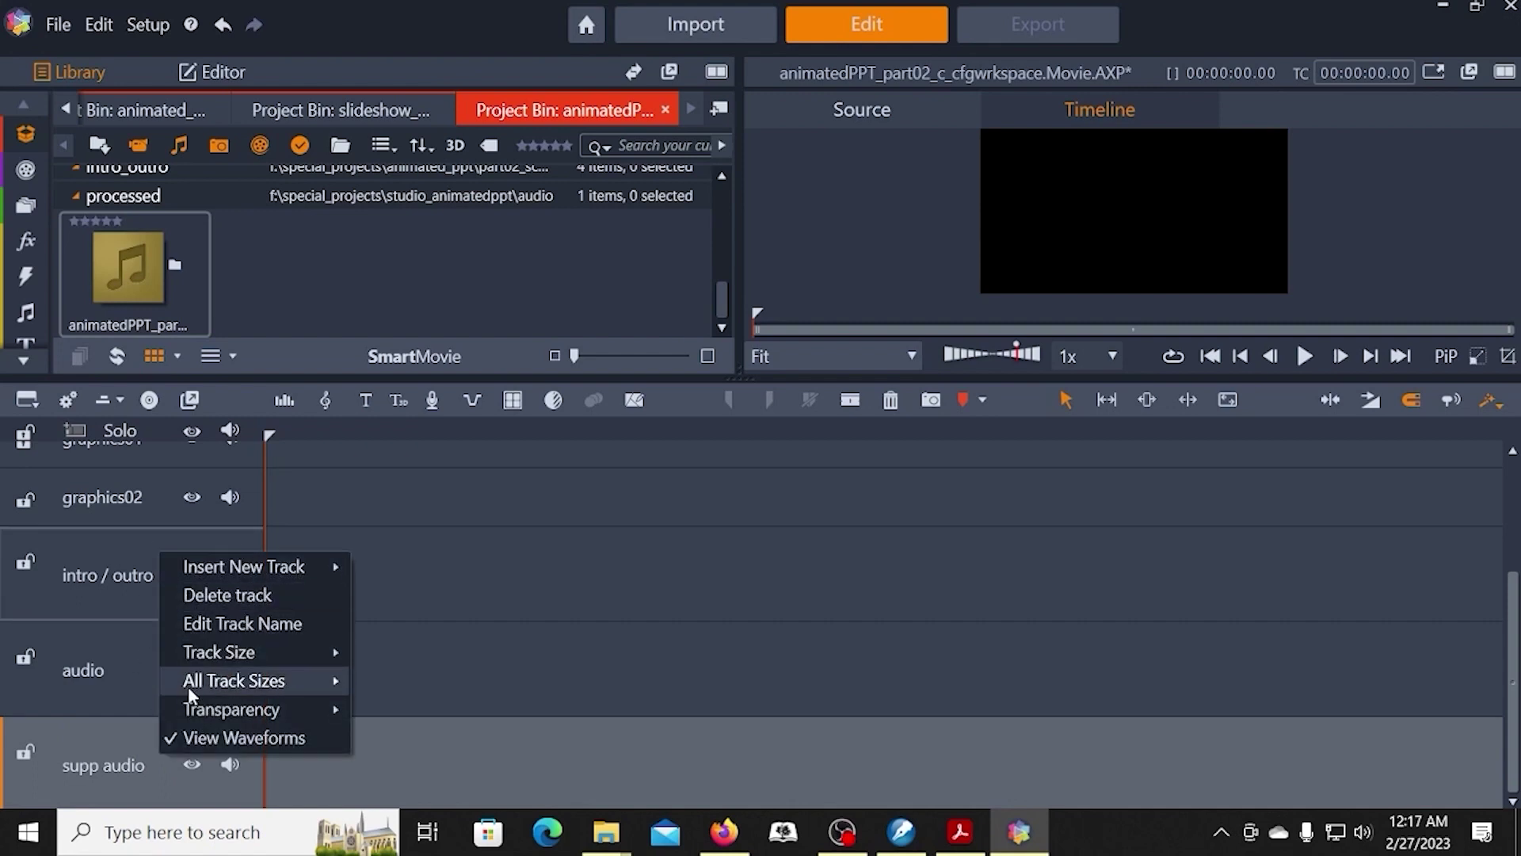
# Set All Track Sizes to Small, then give the library and preview panels more height
pyautogui.moveTo(261, 683)
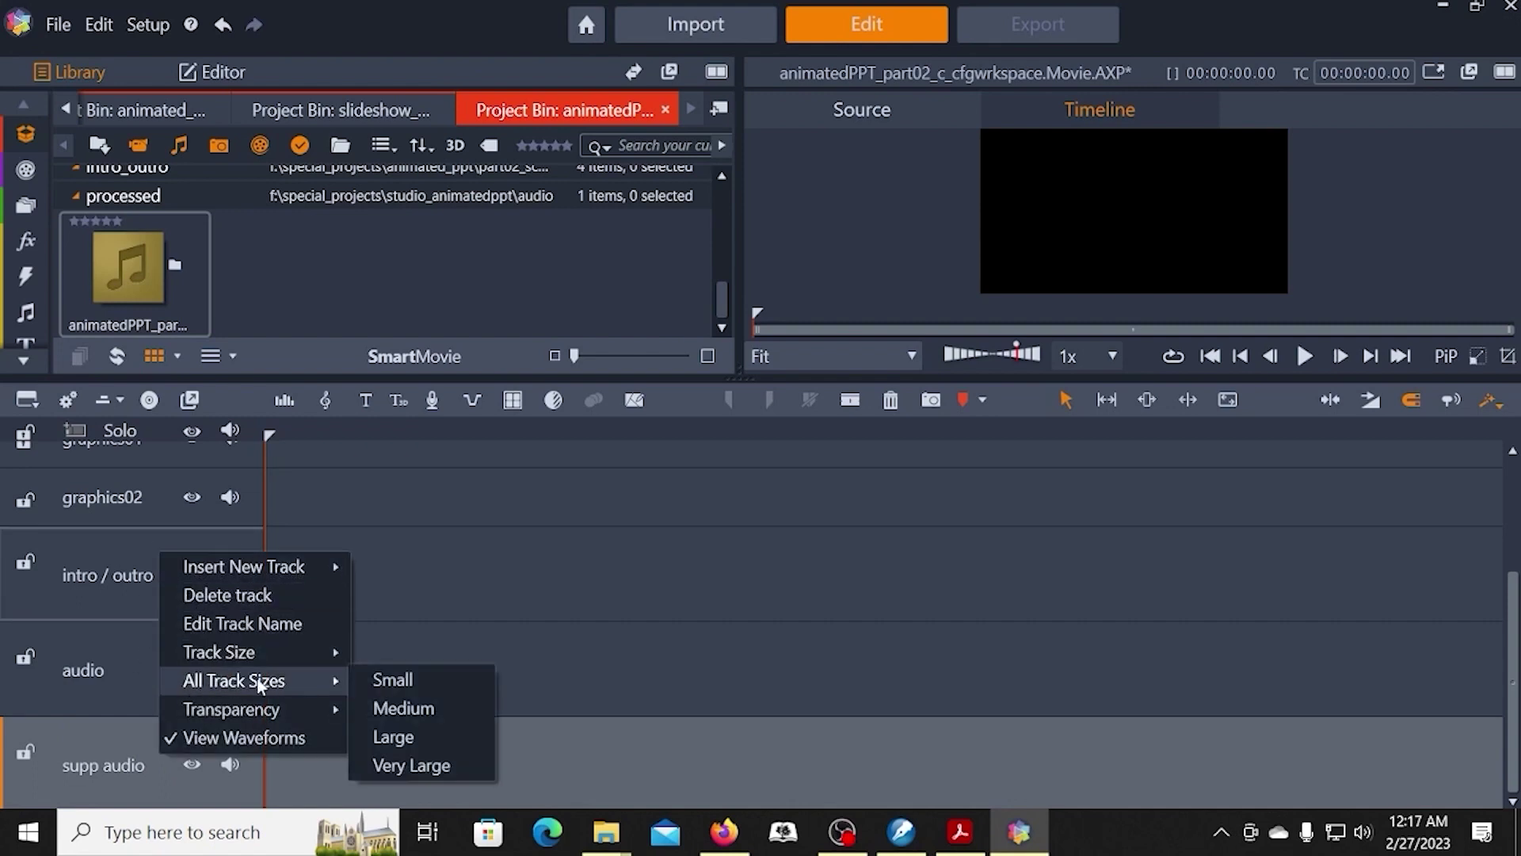
pyautogui.click(396, 681)
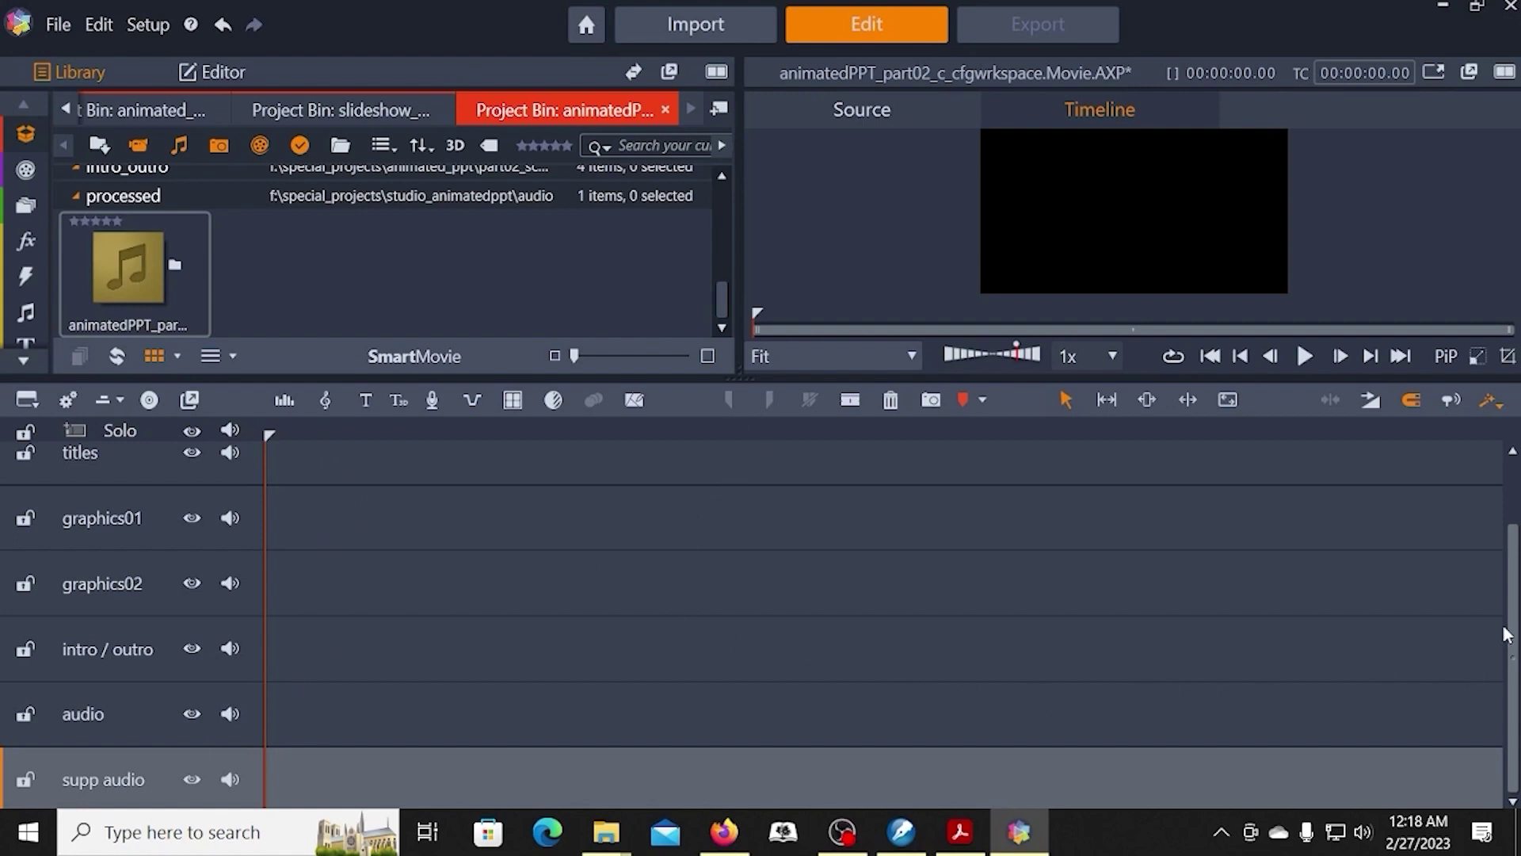
pyautogui.scroll(2, 1507, 634)
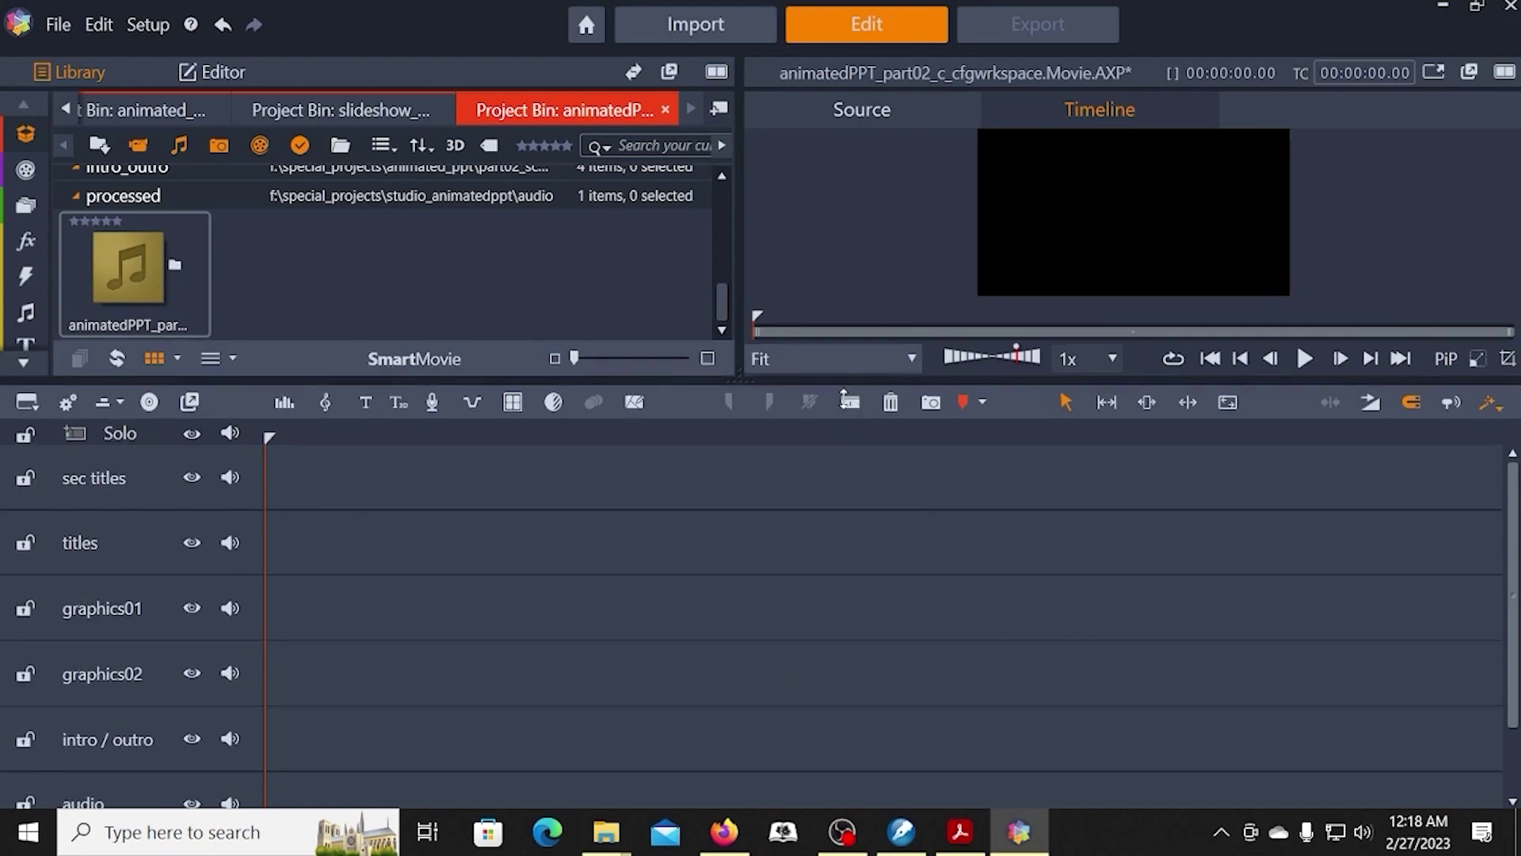
pyautogui.moveTo(820, 376); pyautogui.dragTo(820, 467)
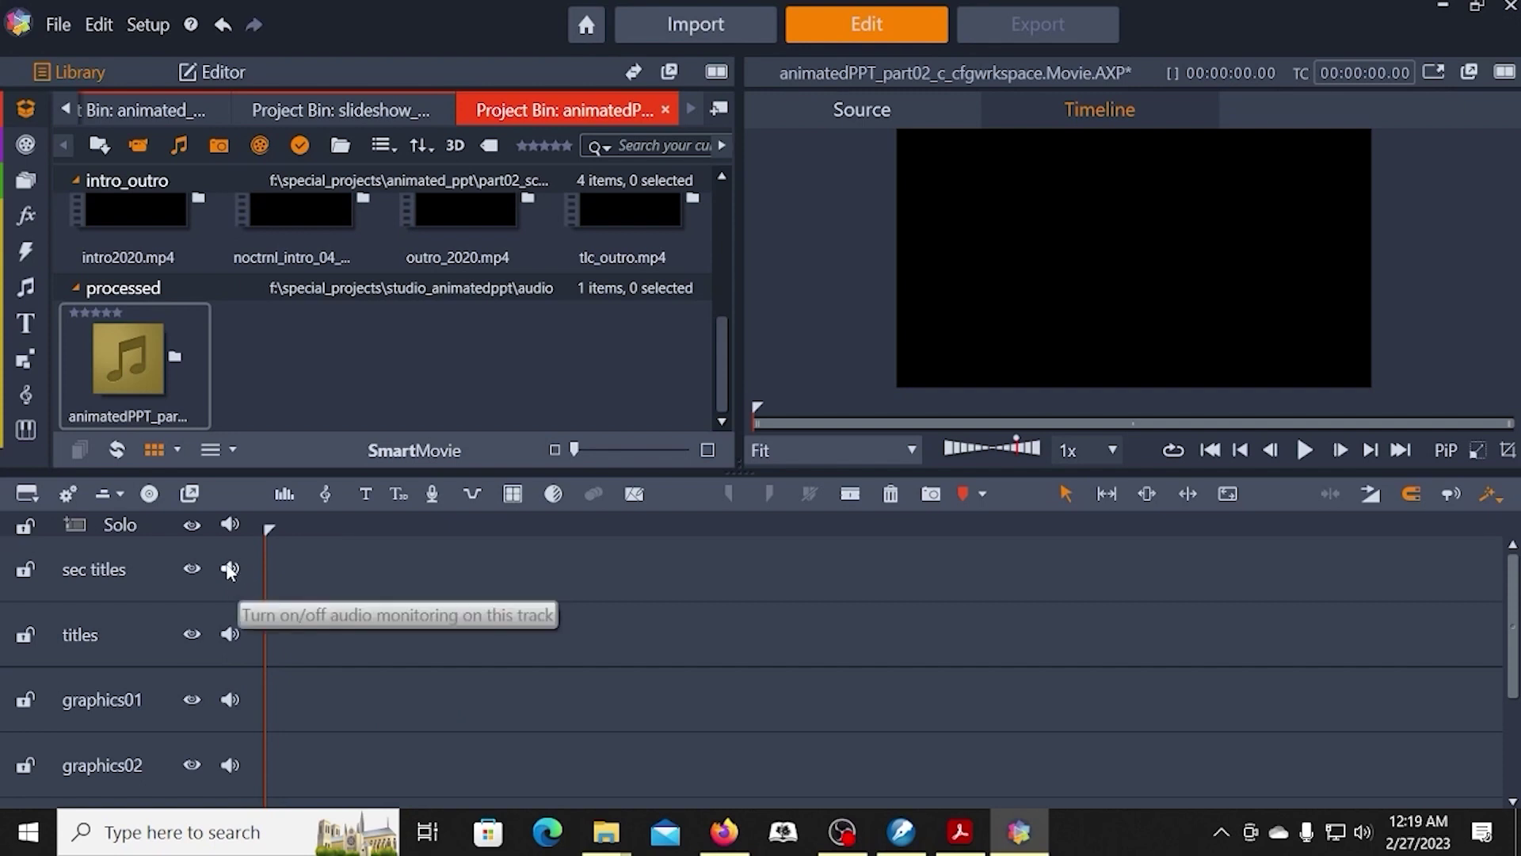
# Switch off audio monitoring on sec titles, titles, graphics01 and graphics02
pyautogui.click(230, 570)
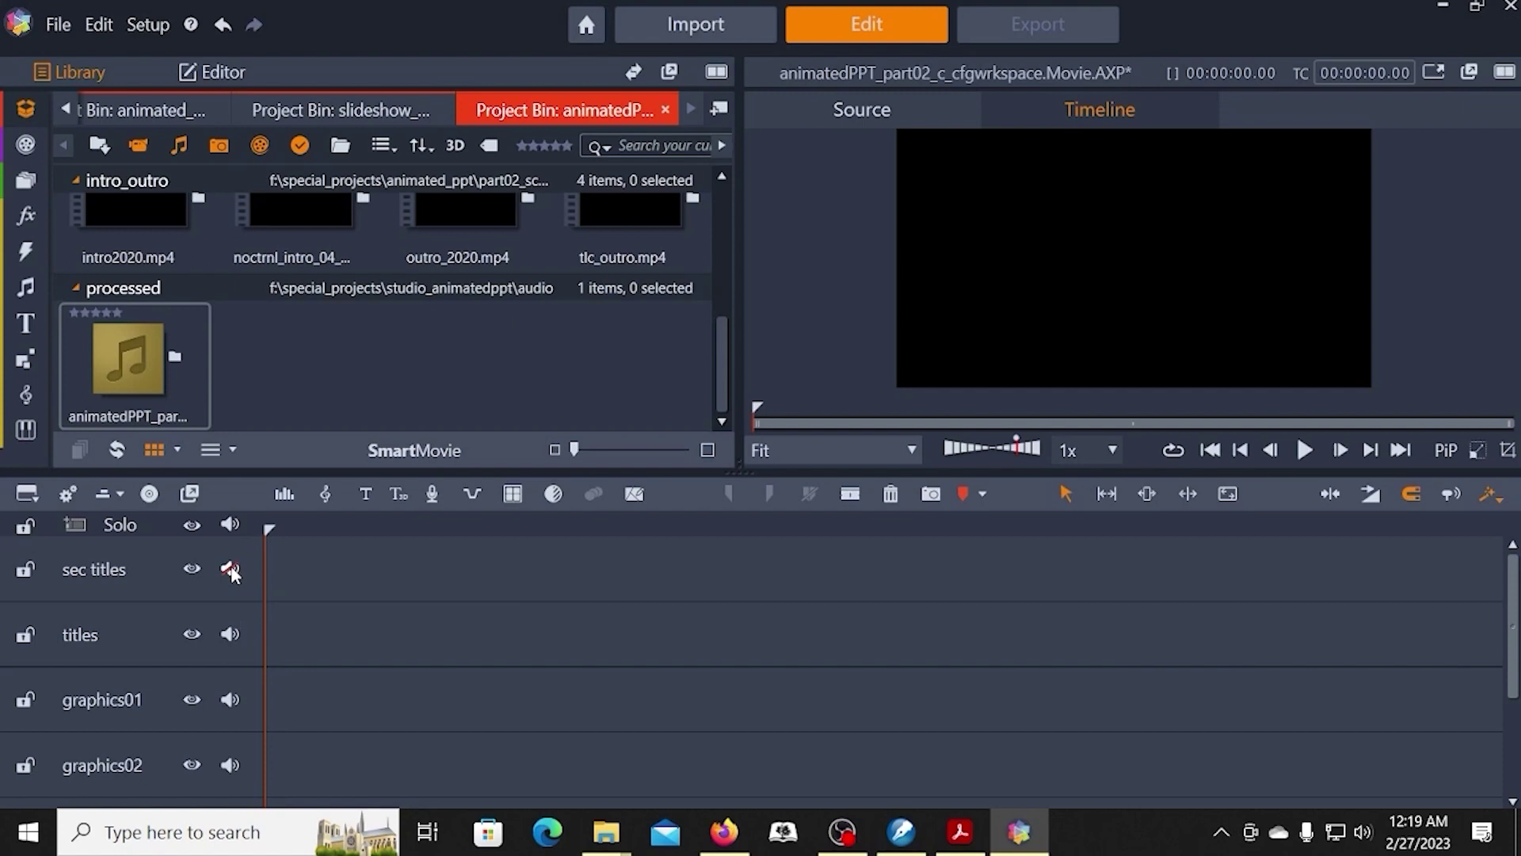
pyautogui.click(231, 633)
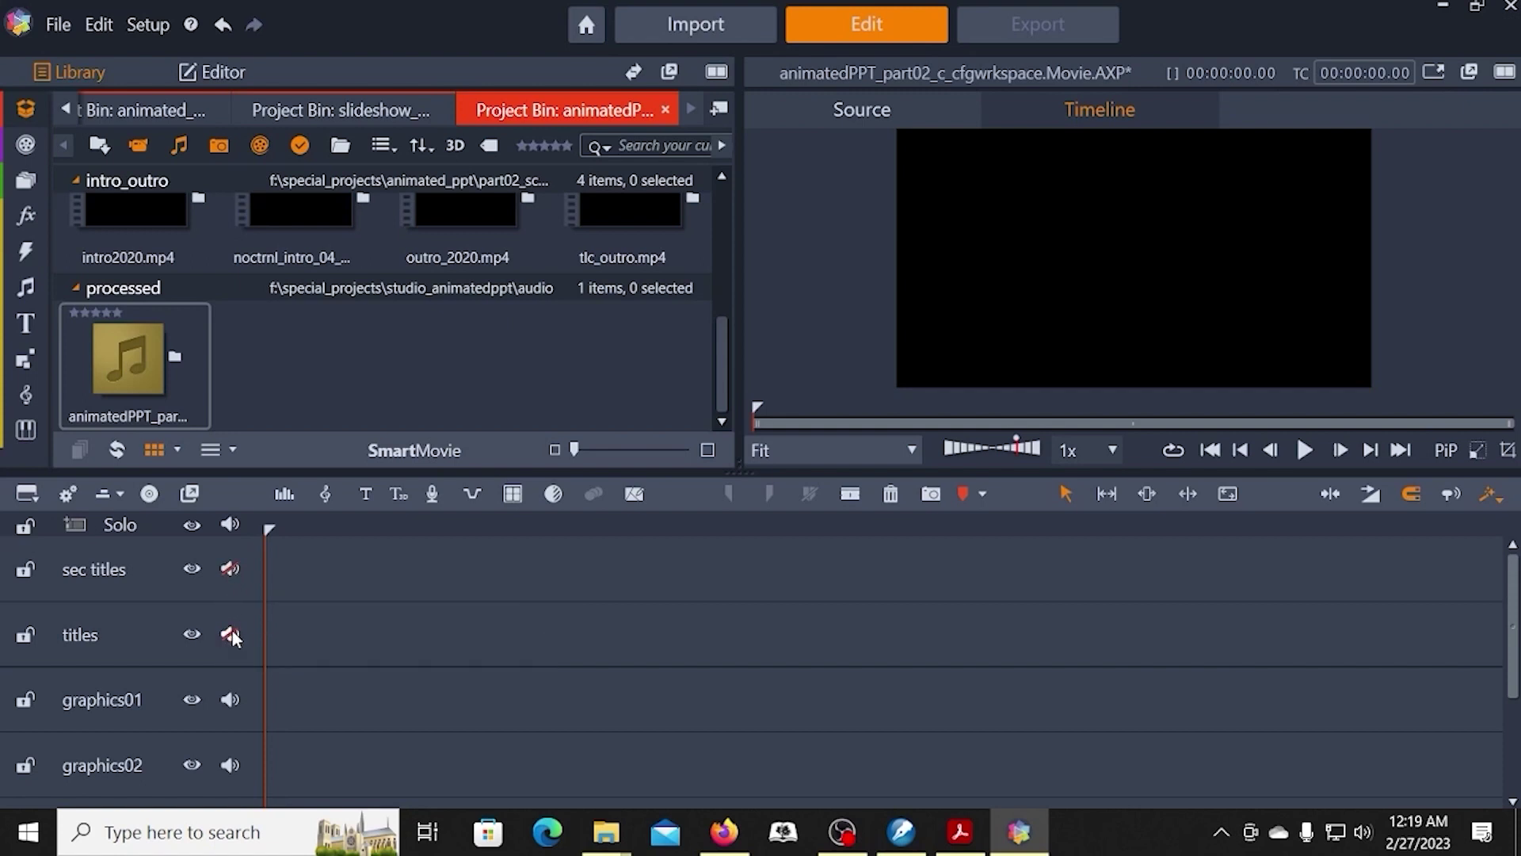
pyautogui.click(230, 699)
pyautogui.moveTo(1510, 614); pyautogui.dragTo(1509, 722)
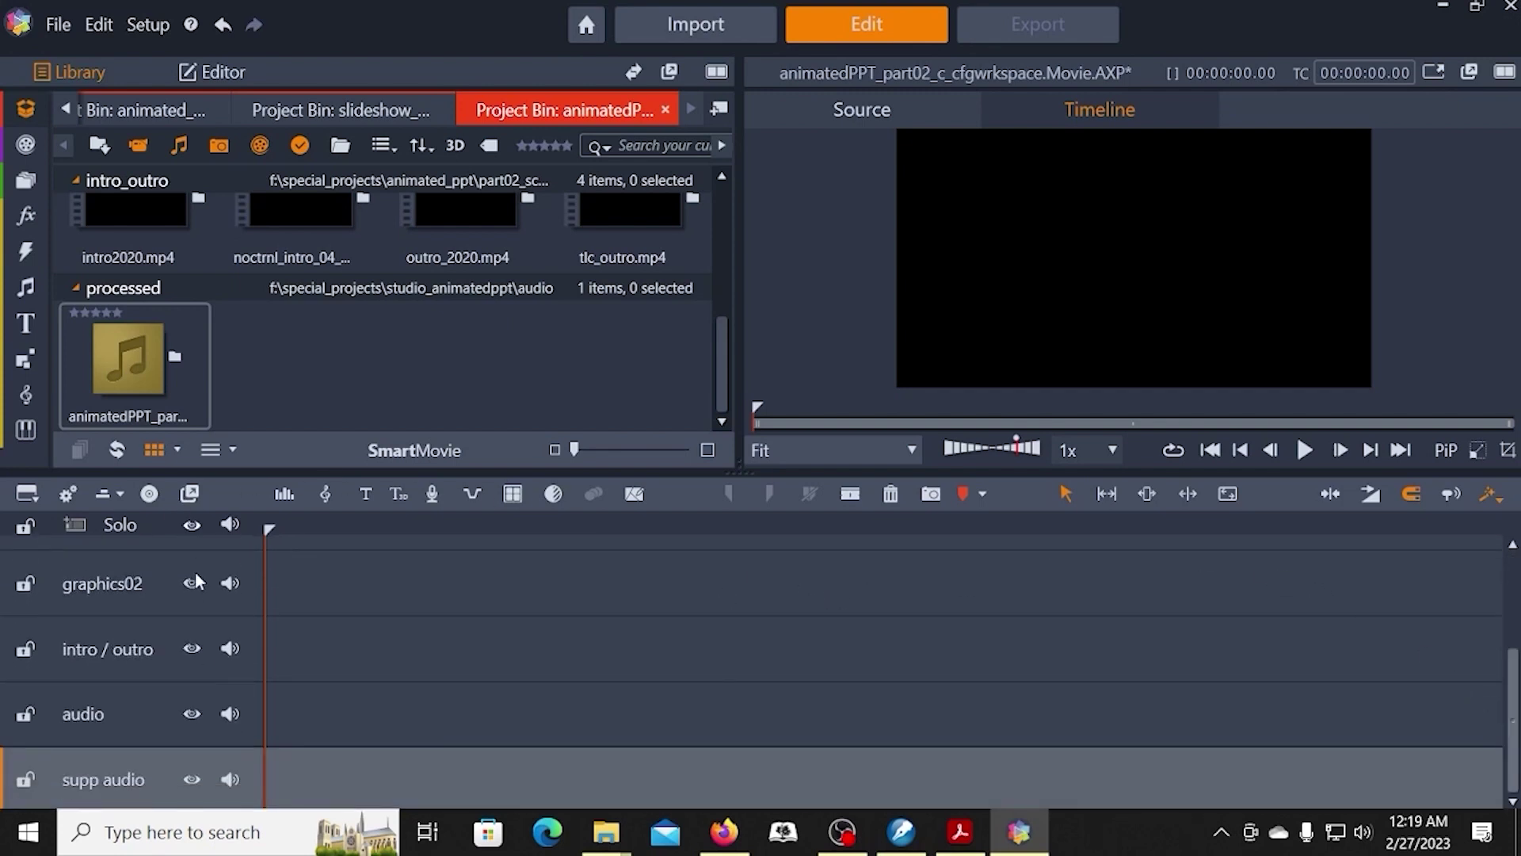
pyautogui.click(230, 583)
pyautogui.moveTo(1515, 754); pyautogui.dragTo(1484, 764)
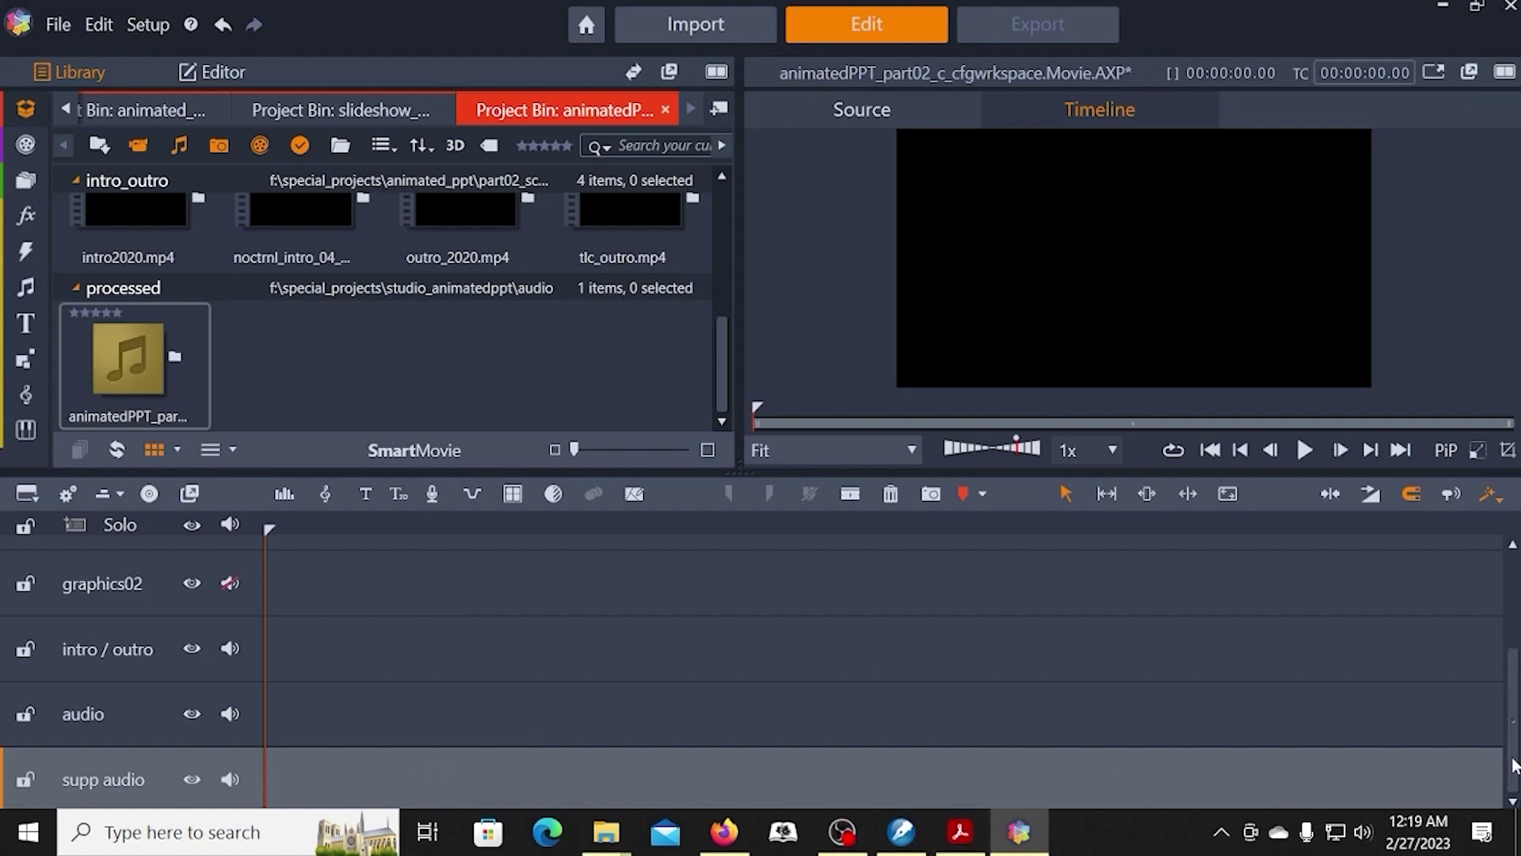
pyautogui.scroll(3, 1484, 633)
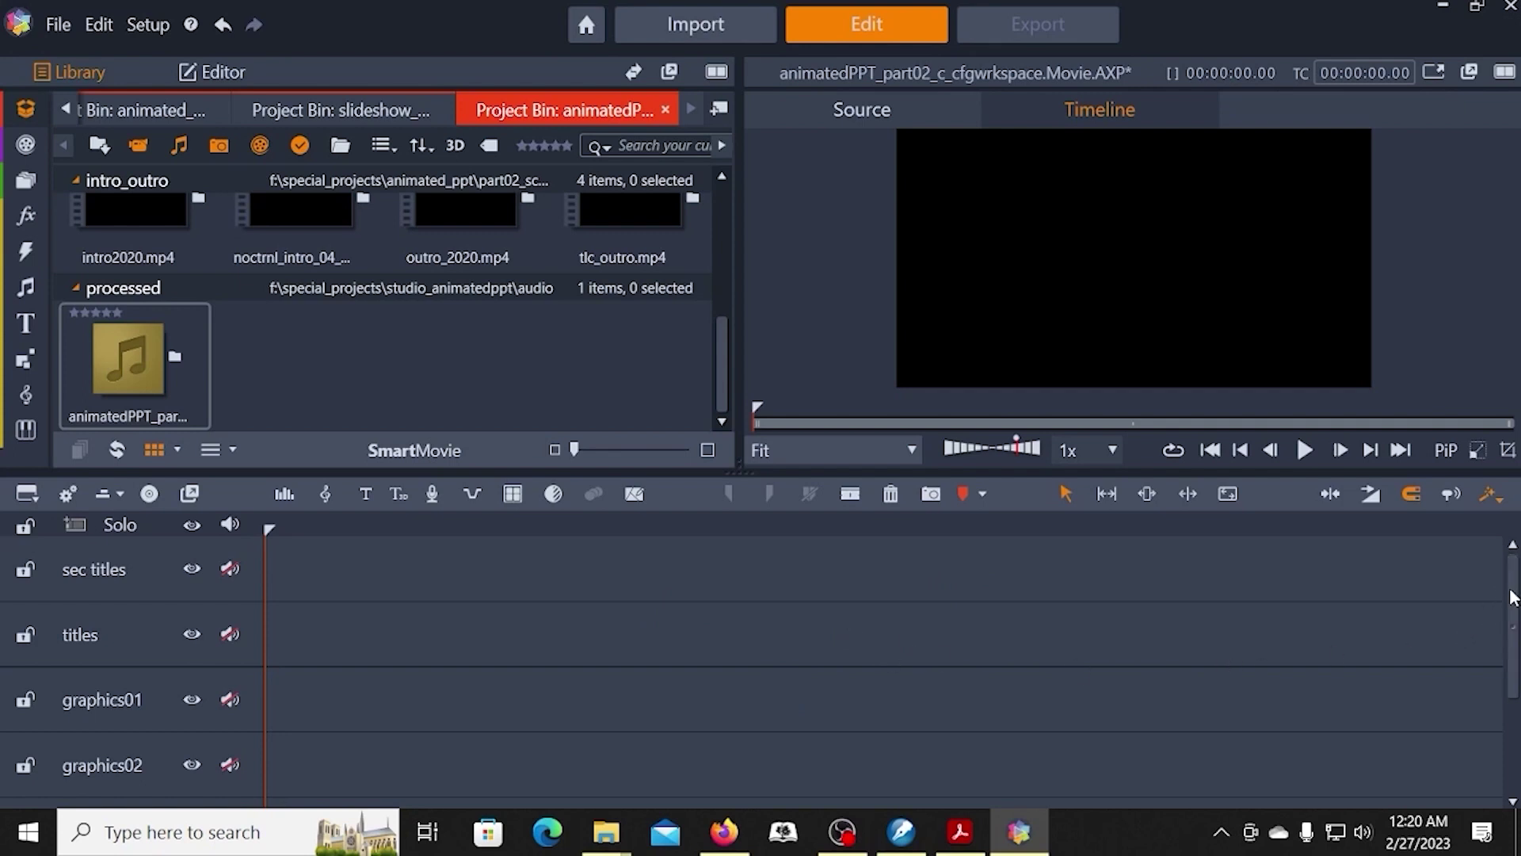
pyautogui.scroll(-3, 1505, 598)
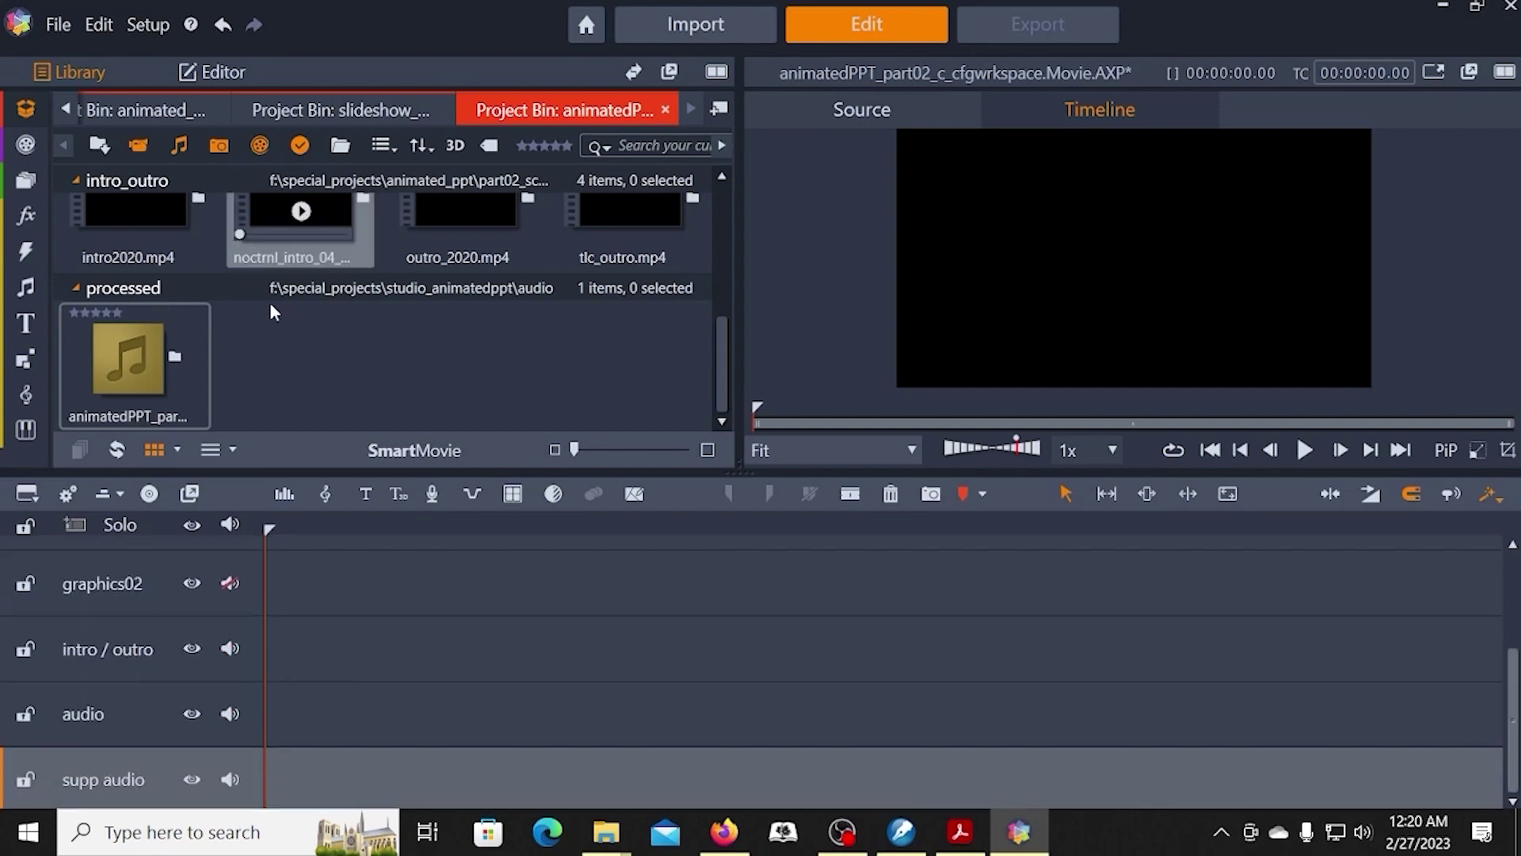
# Load 103_rerecord_final_26feb23_01.mp3 into the Source preview and make audio the target track
pyautogui.scroll(5, 327, 349)
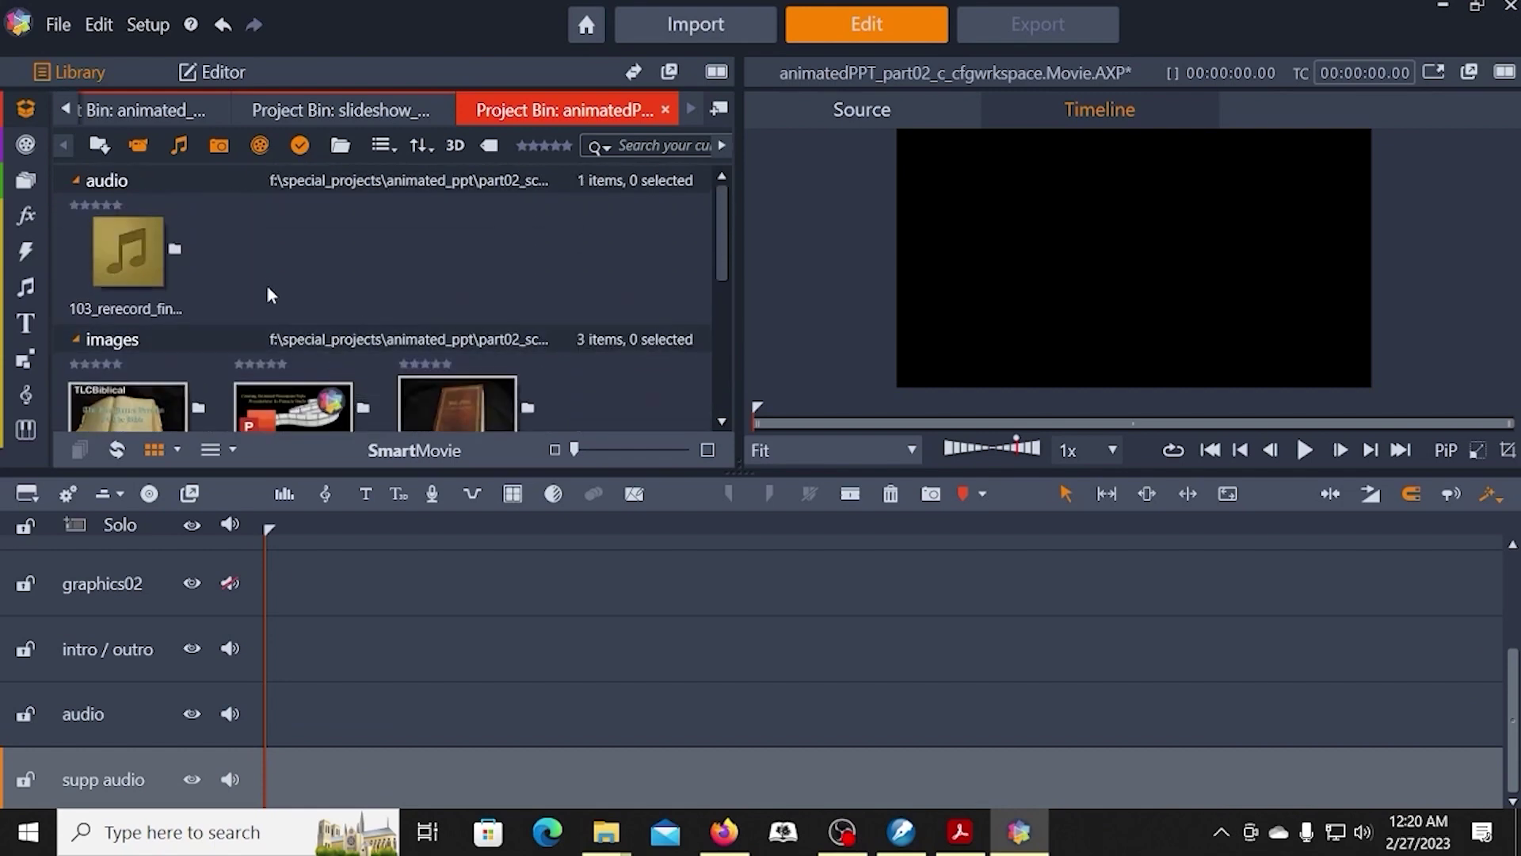
pyautogui.click(129, 248)
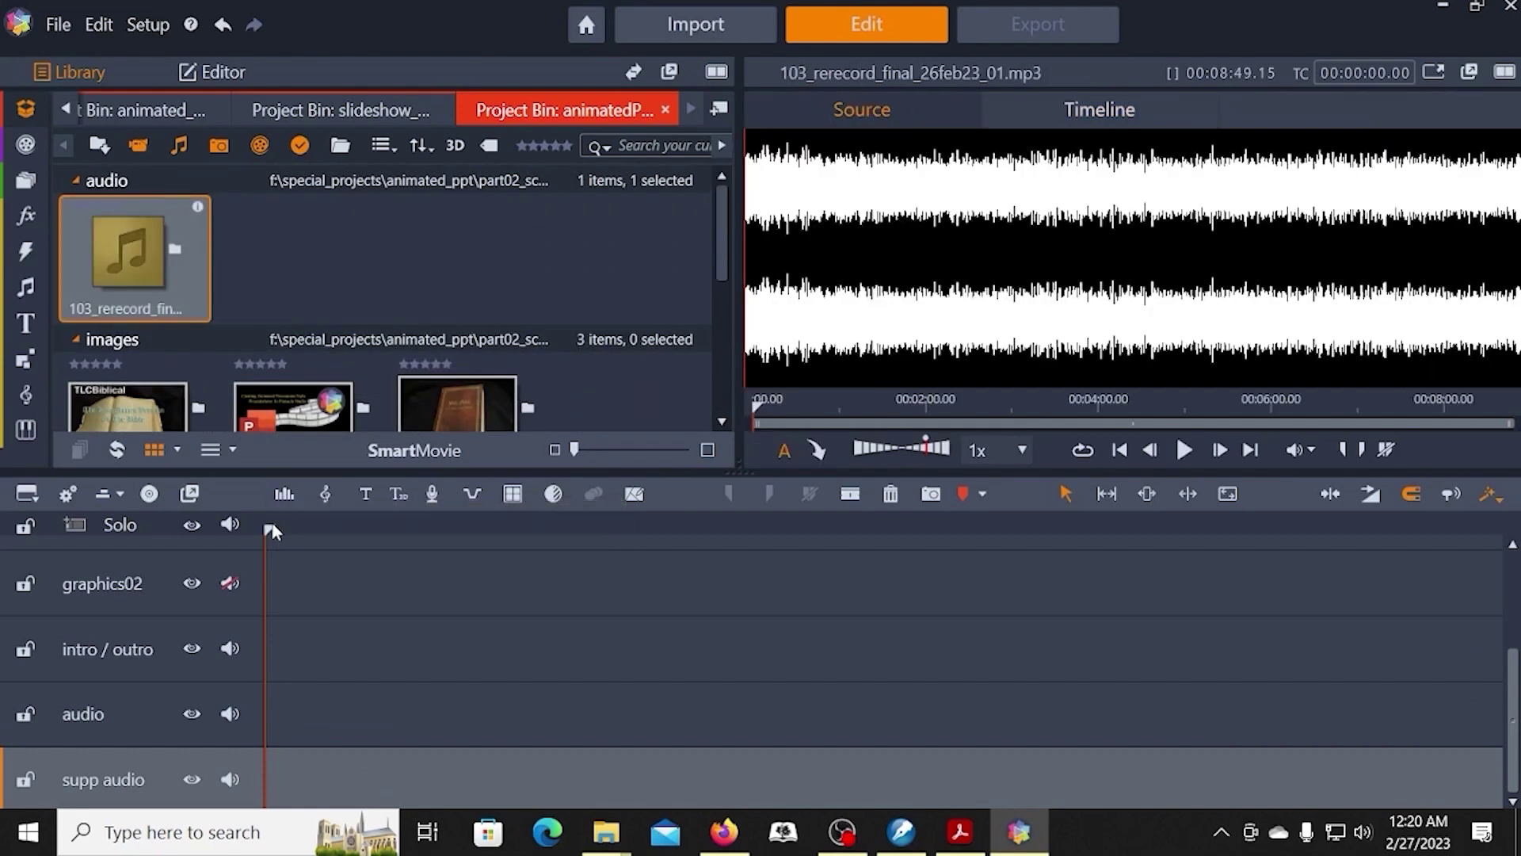
pyautogui.click(133, 706)
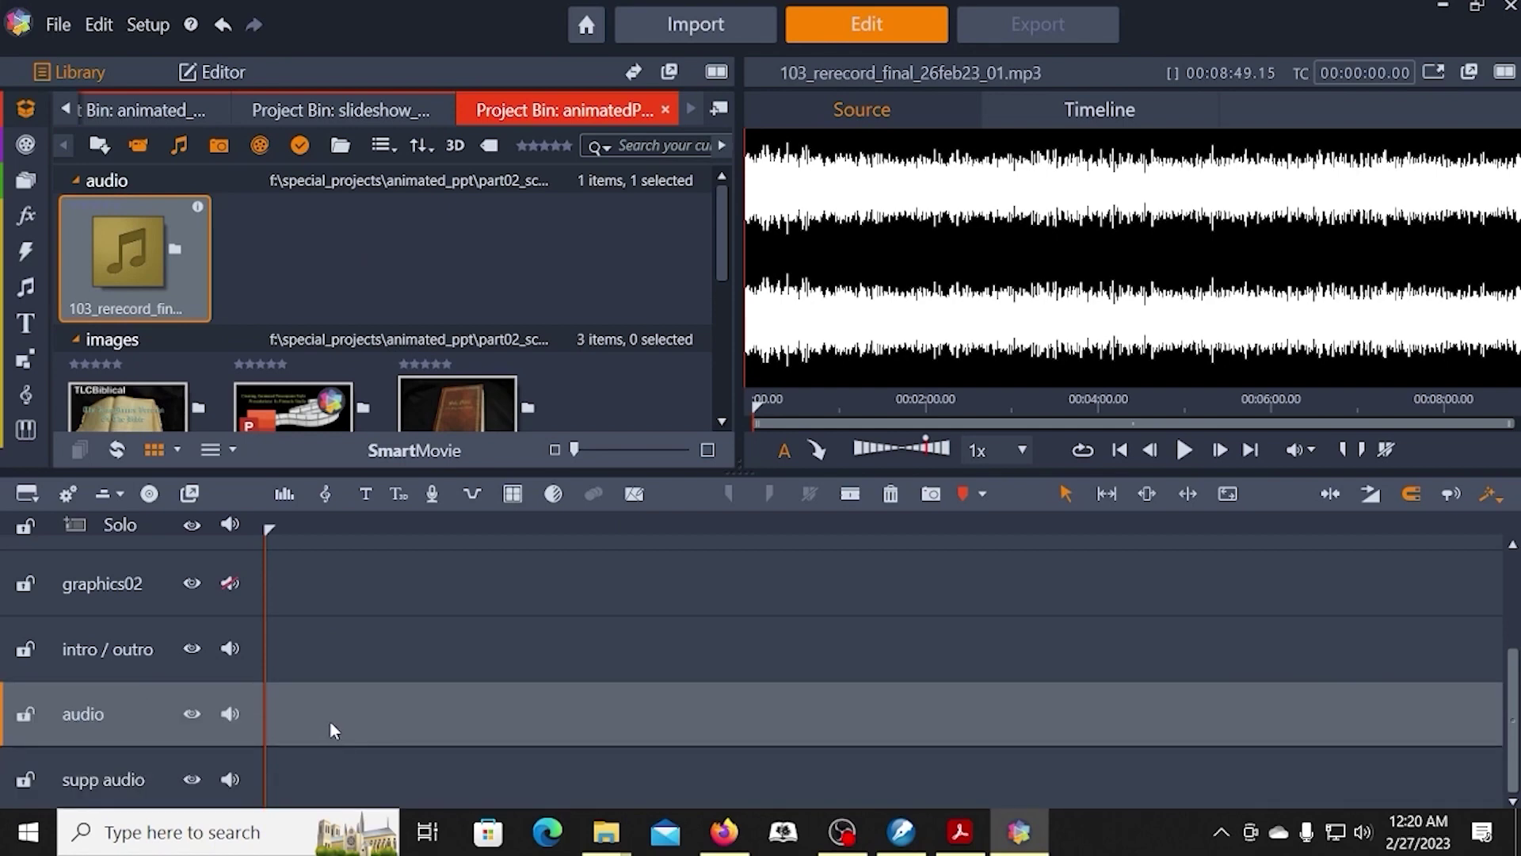
pyautogui.click(1107, 115)
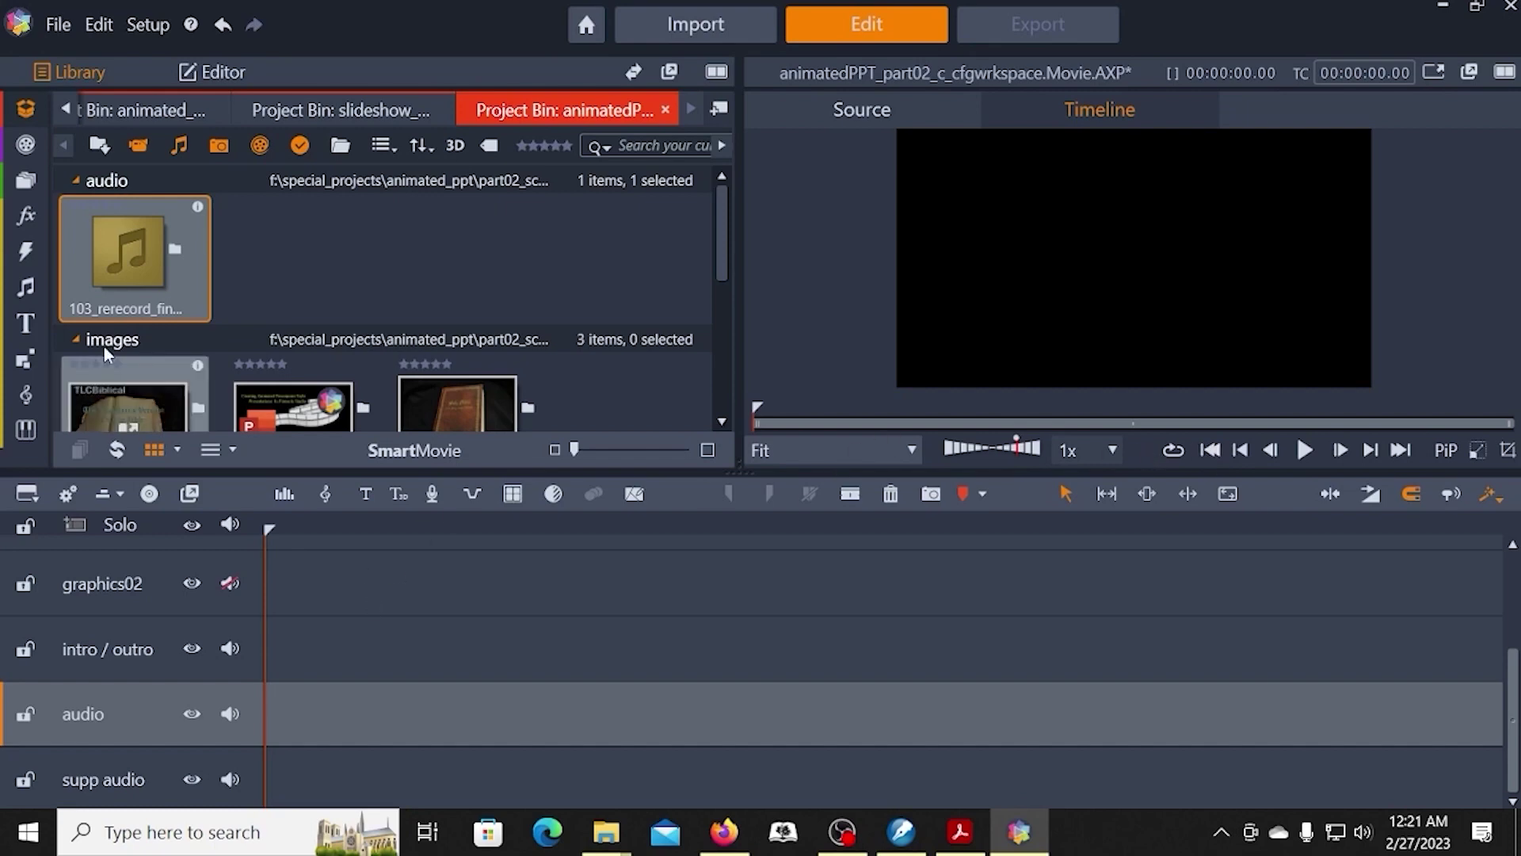
pyautogui.click(131, 254)
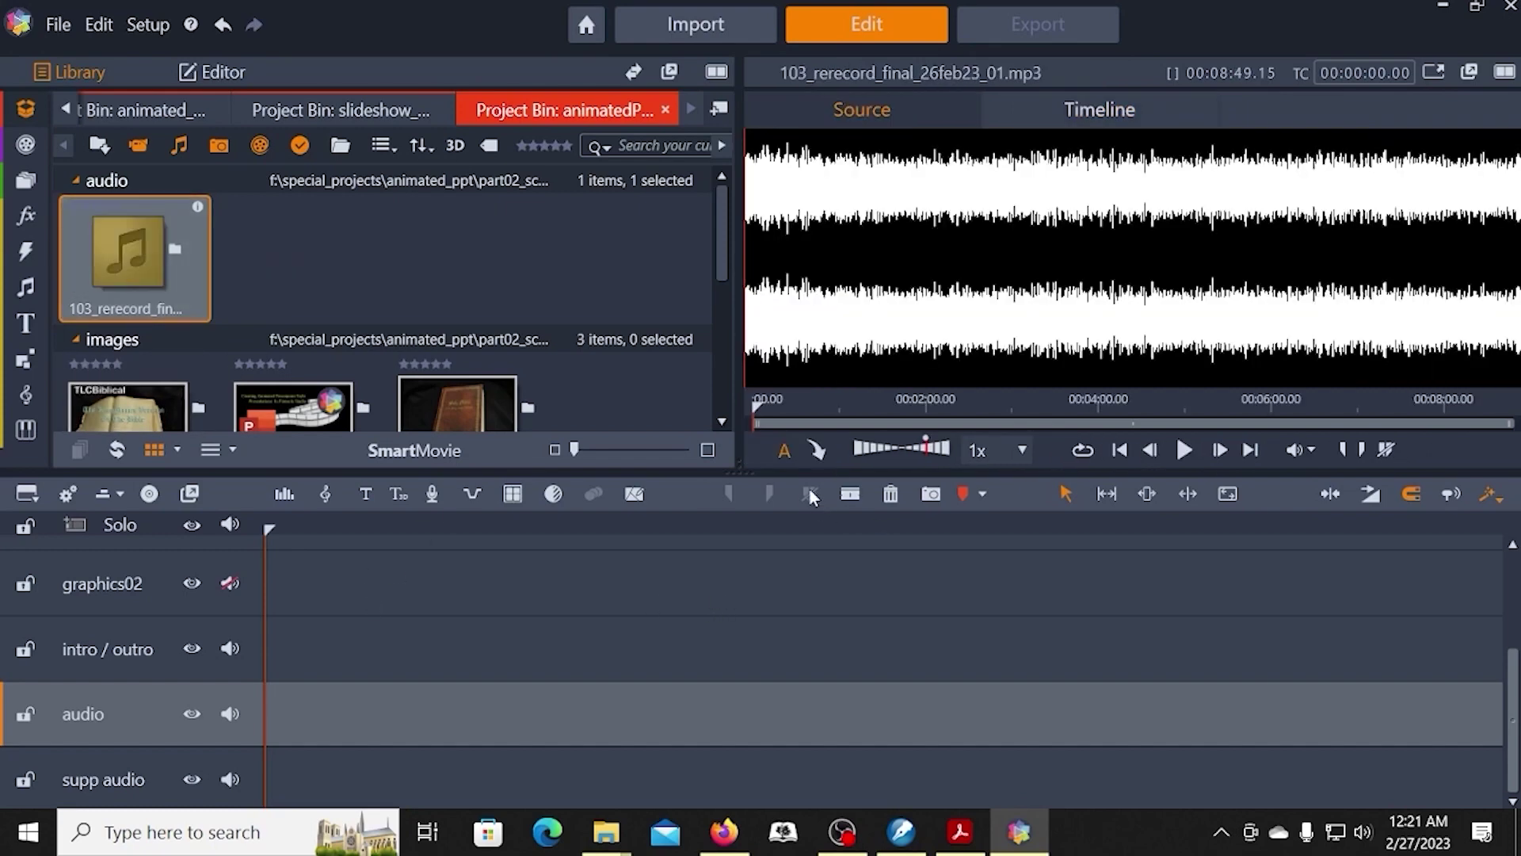
# Send 103_rerecord_final_26feb23_01.mp3 to the start of the audio track
pyautogui.click(816, 451)
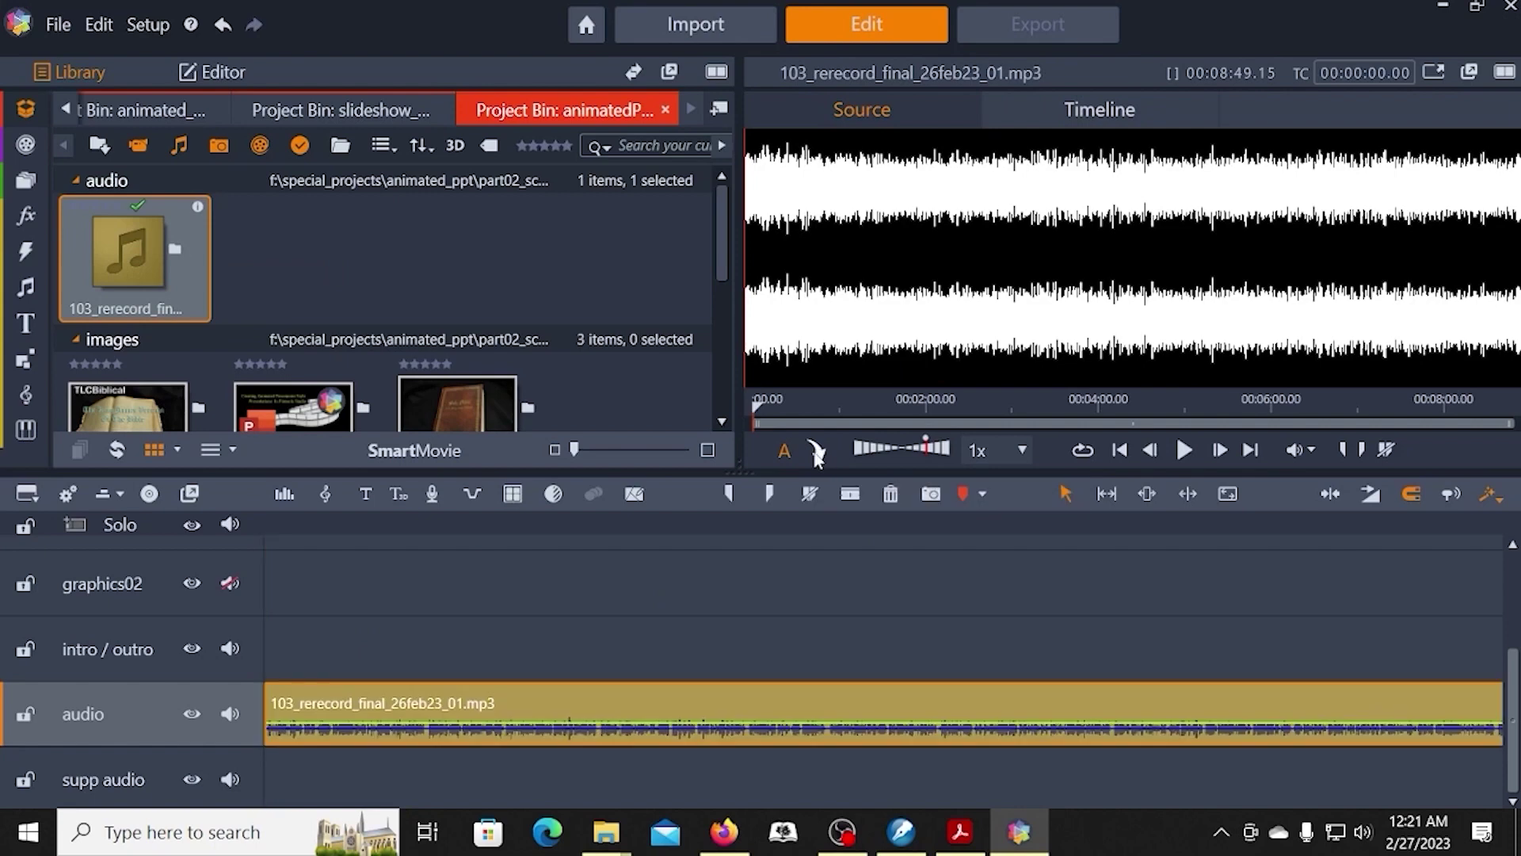